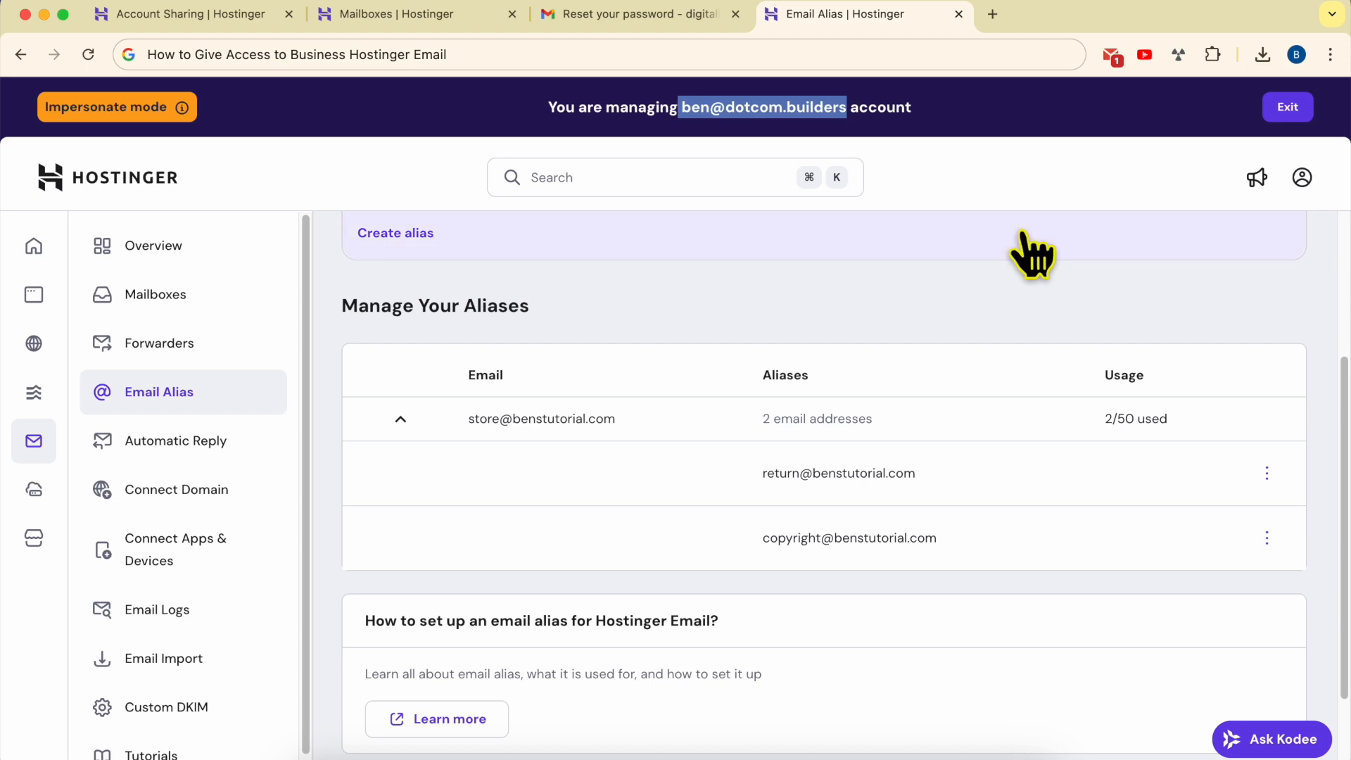
Open Account Sharing from the account menu and switch to the Grant access section
left_click(1009, 308)
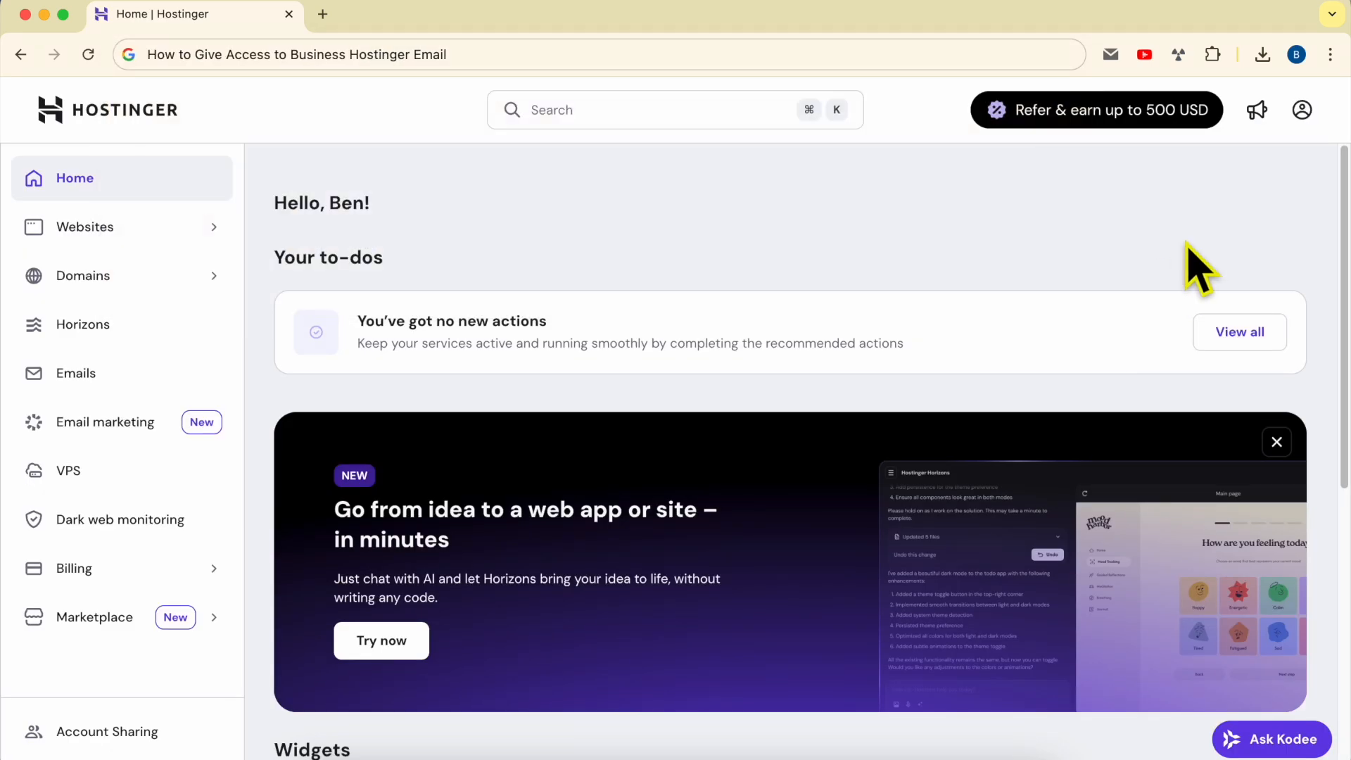
left_click(1302, 111)
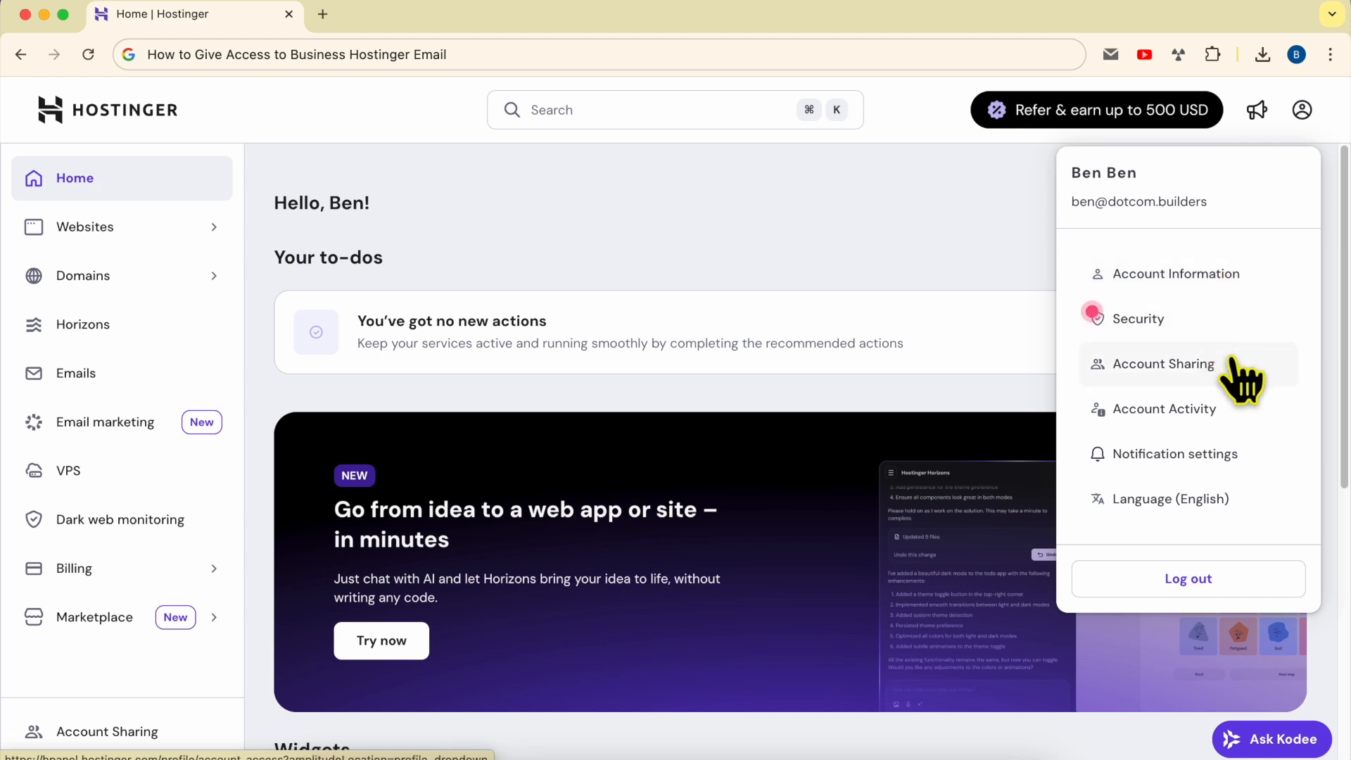
left_click(1243, 380)
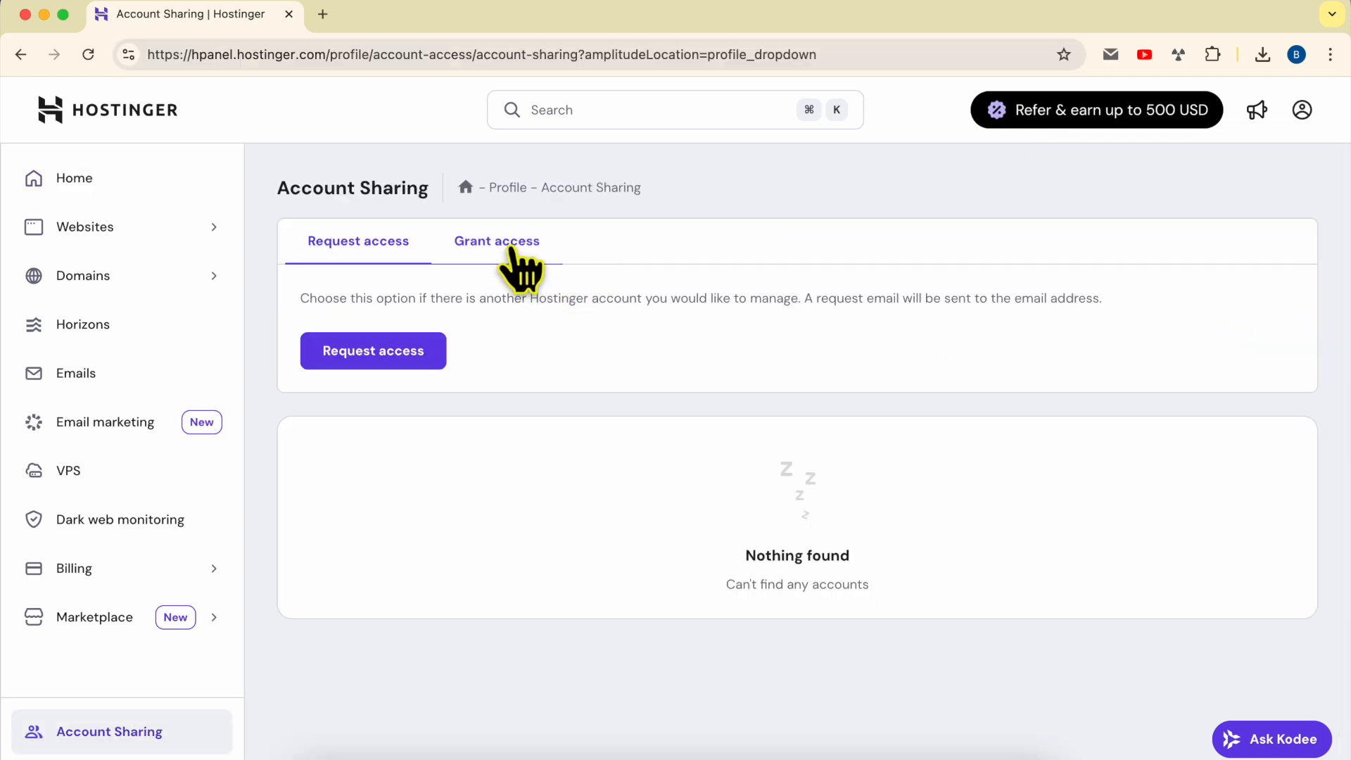
left_click(520, 271)
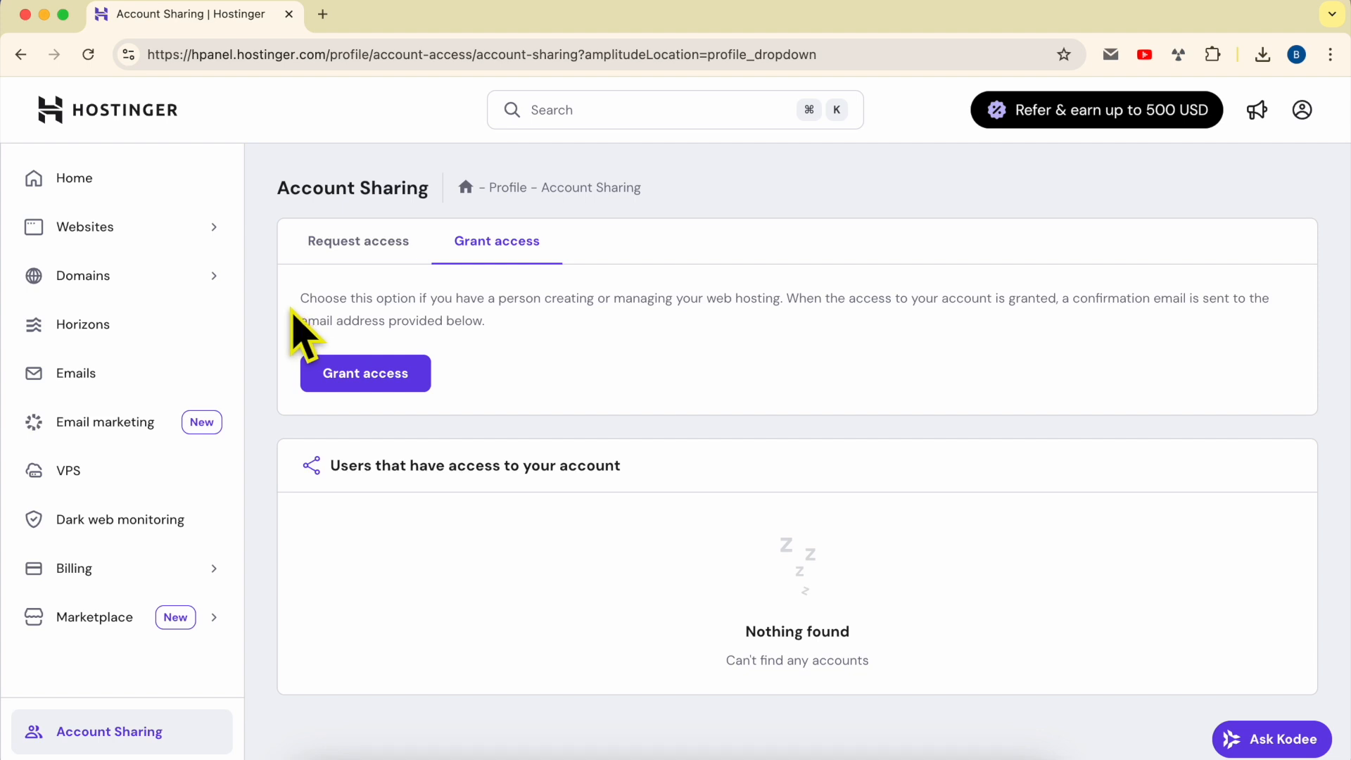
Open the Grant Access form for inviting another user to the account
left_click_drag(296, 299, 757, 298)
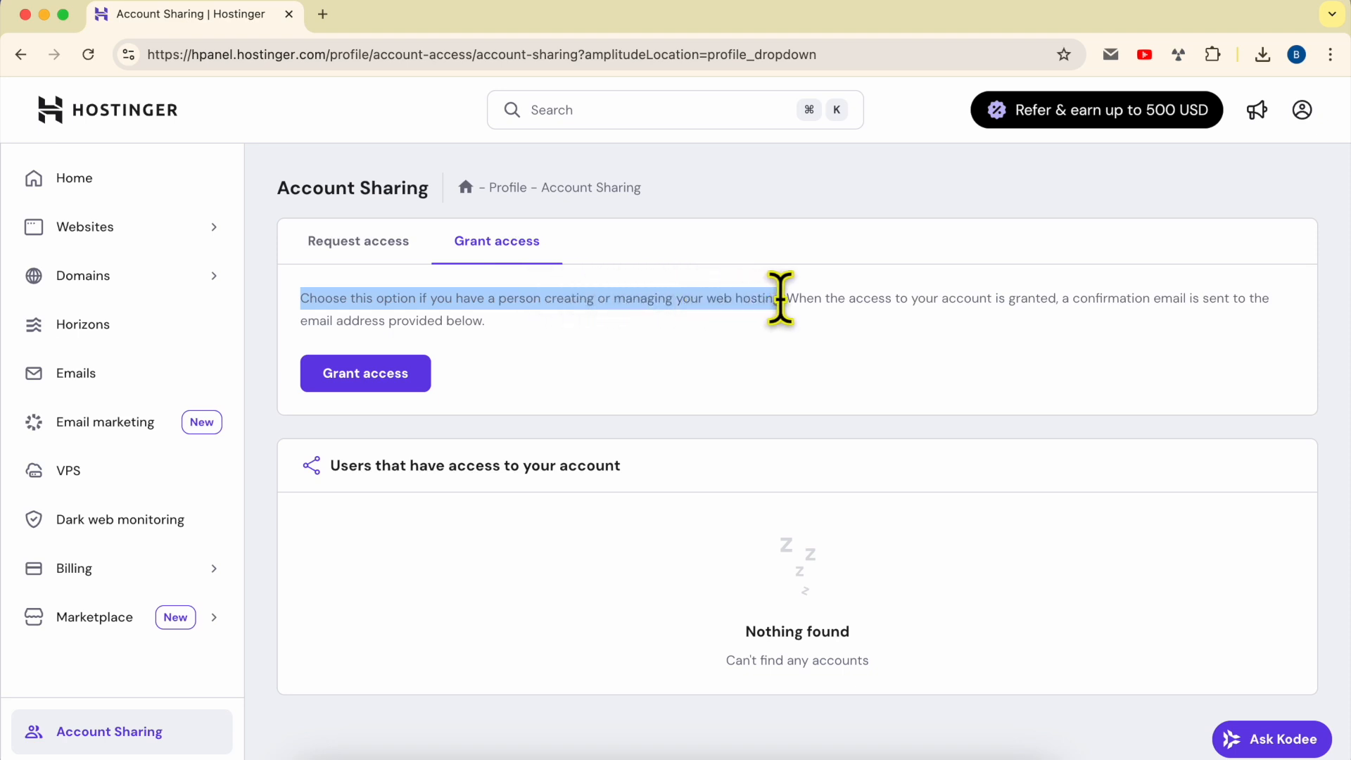
left_click_drag(793, 298, 531, 352)
left_click(504, 331)
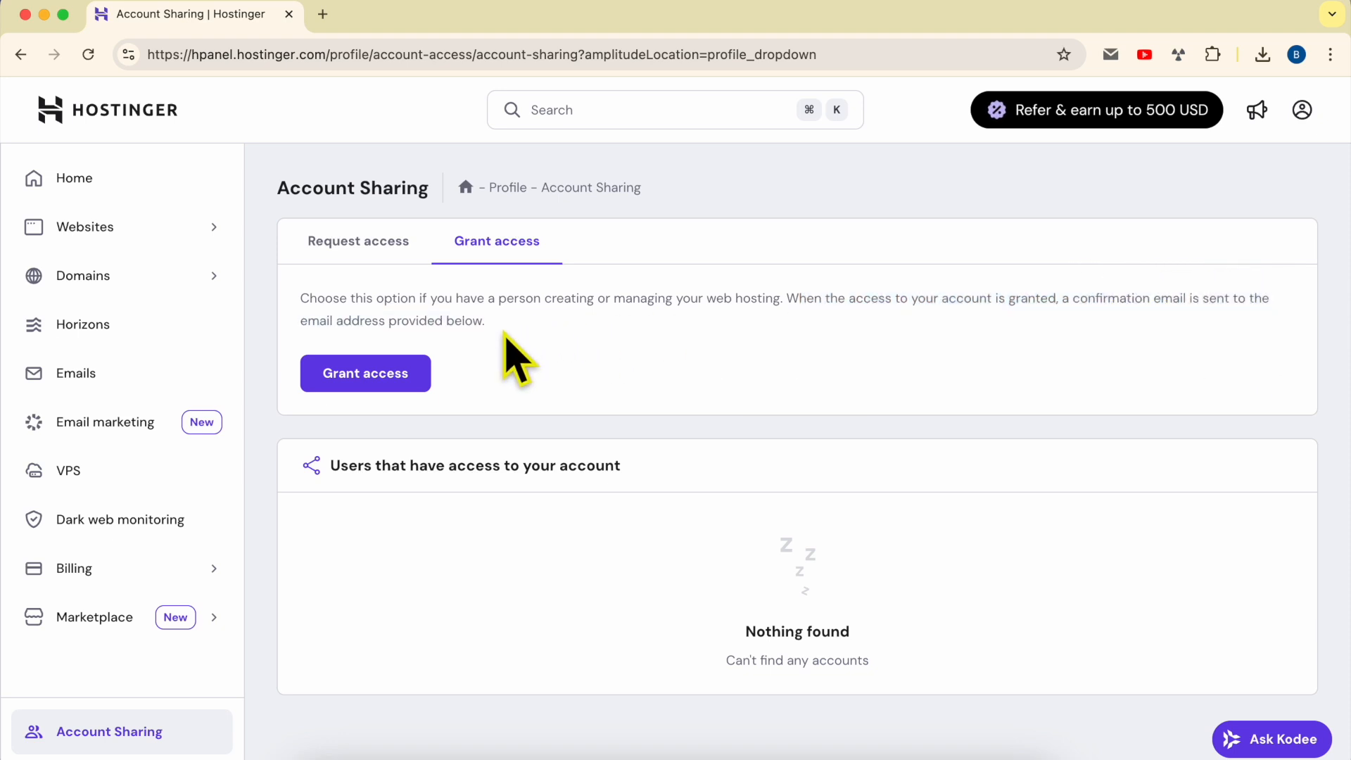
left_click(359, 376)
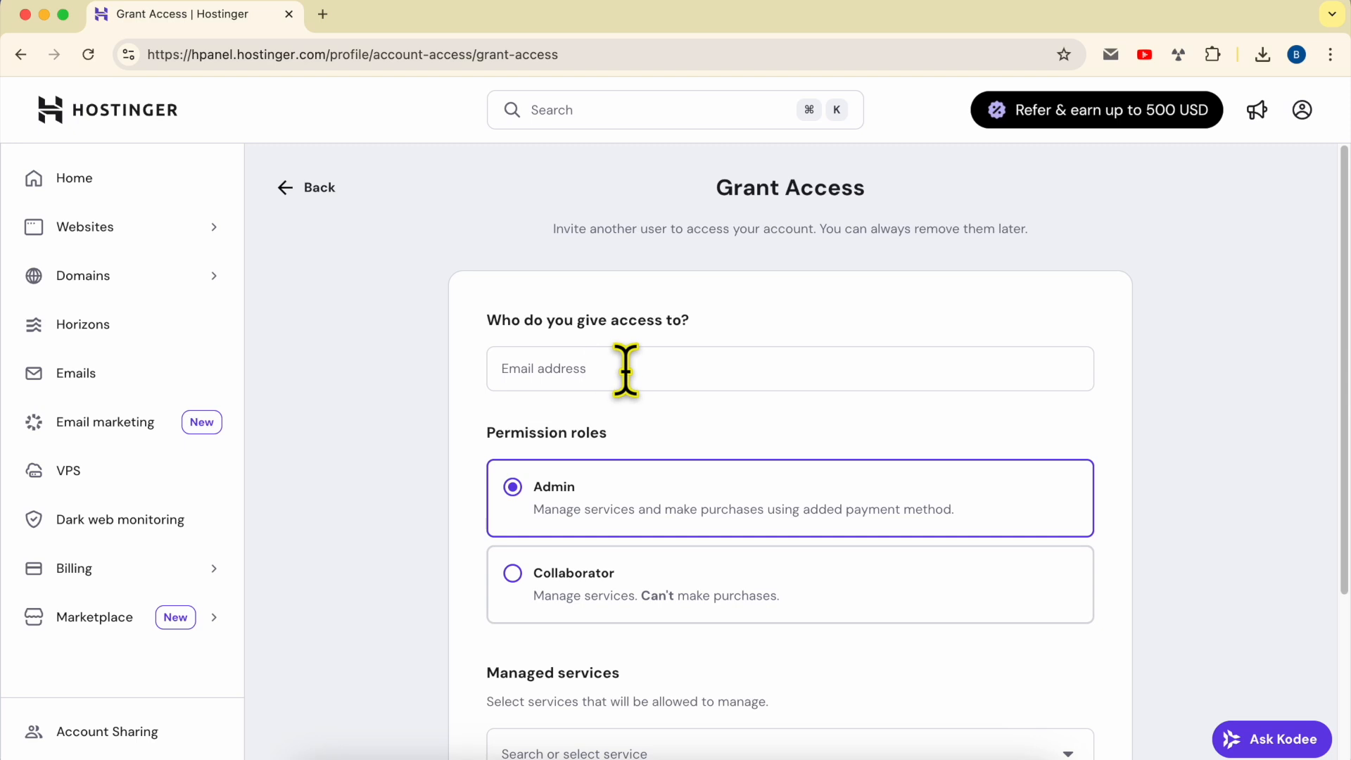
Copy the recipient's e-mail address from the Gmail extension and paste it into the access e-mail field
left_click(1110, 54)
left_click_drag(801, 151, 502, 153)
key("super+c")
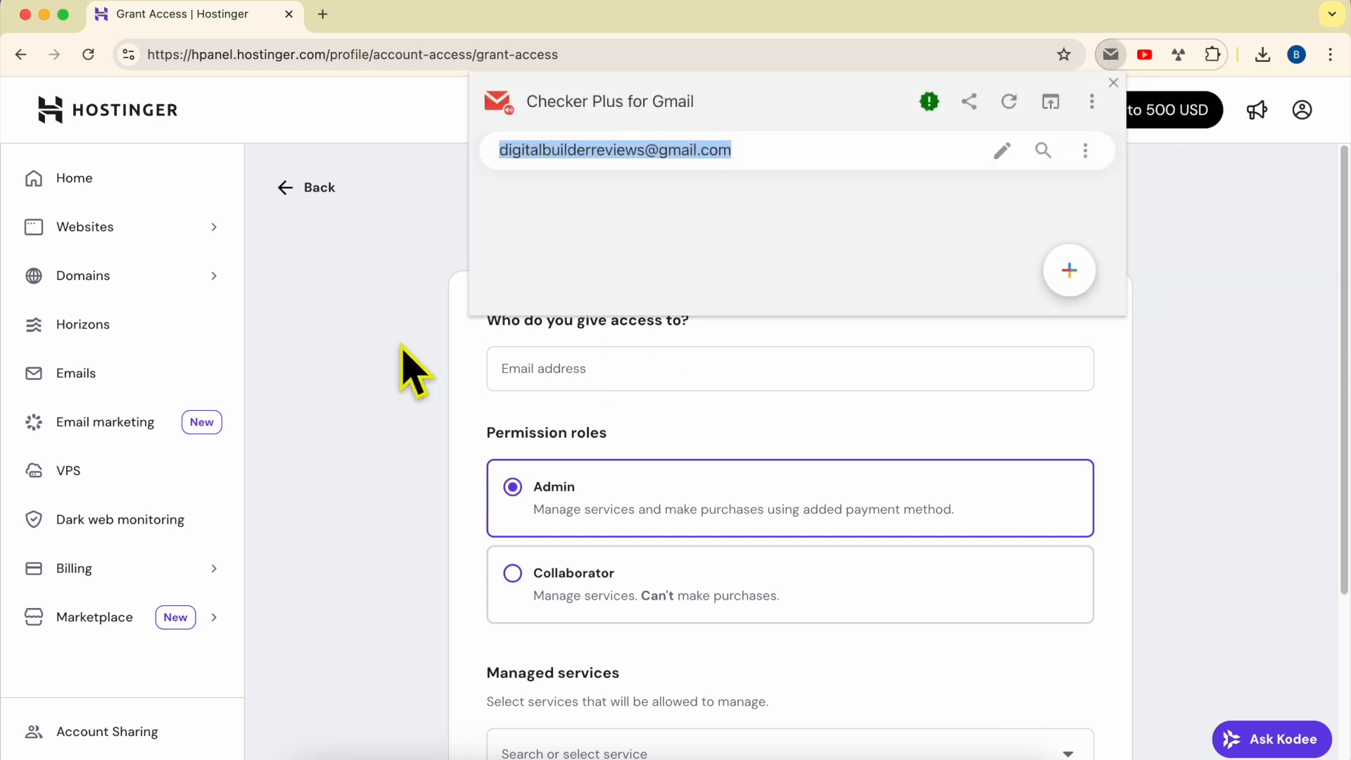
left_click(422, 415)
left_click(595, 369)
key("super+v")
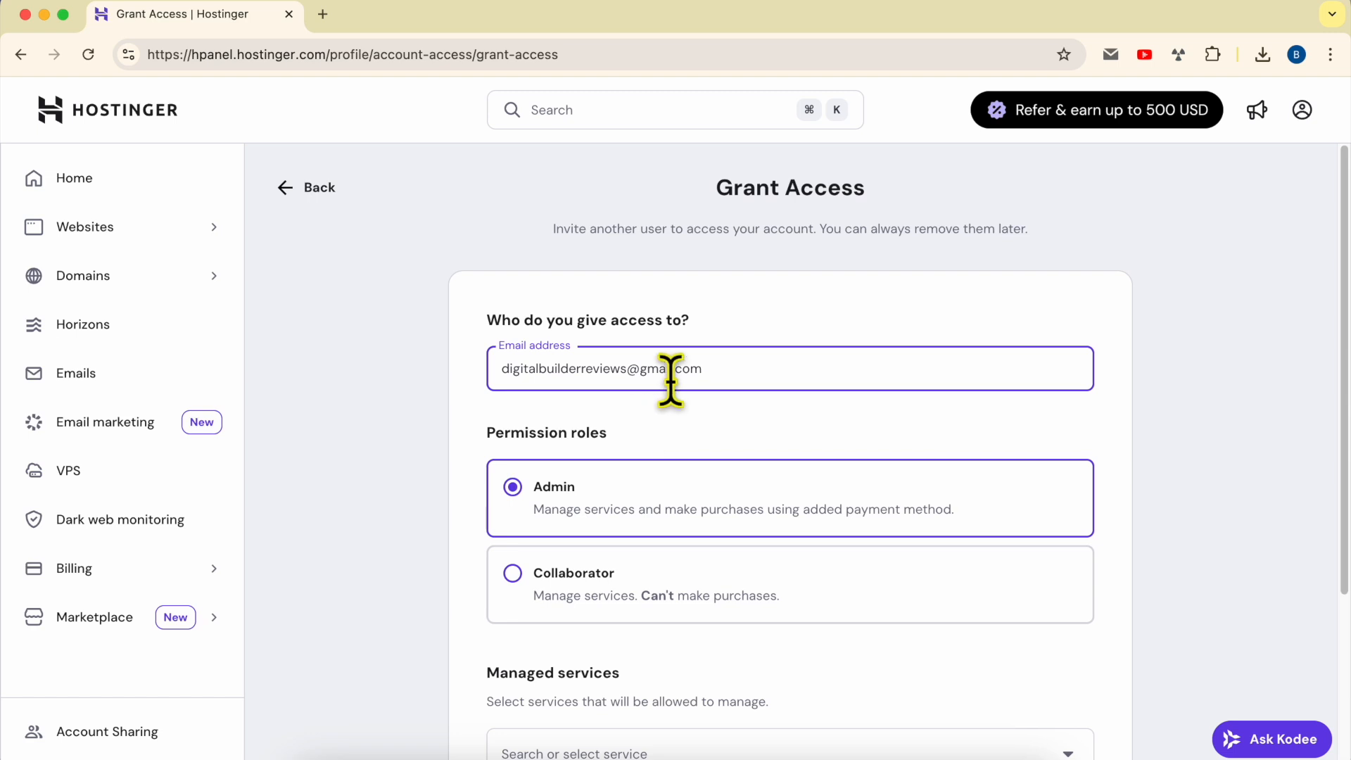
Choose the Collaborator permission role for the invited user
left_click(703, 417)
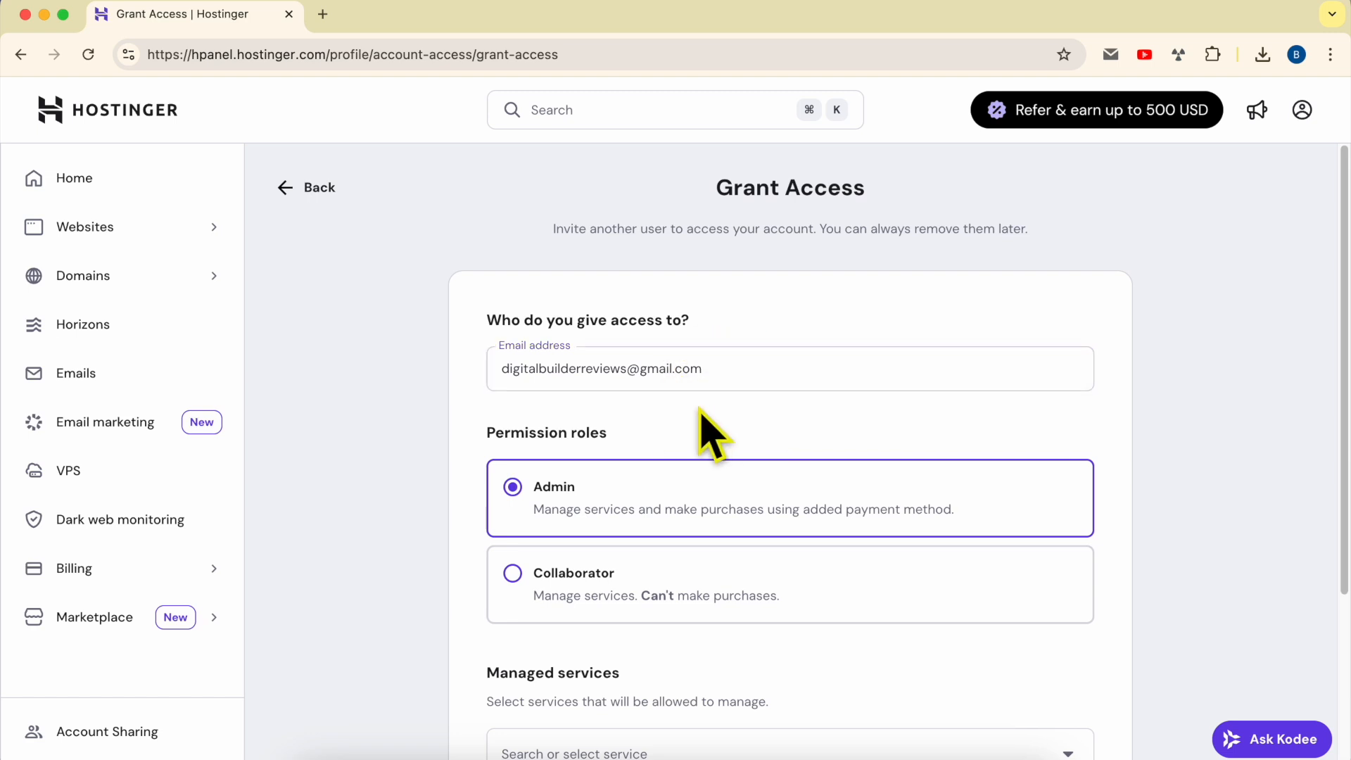
left_click_drag(482, 432, 683, 441)
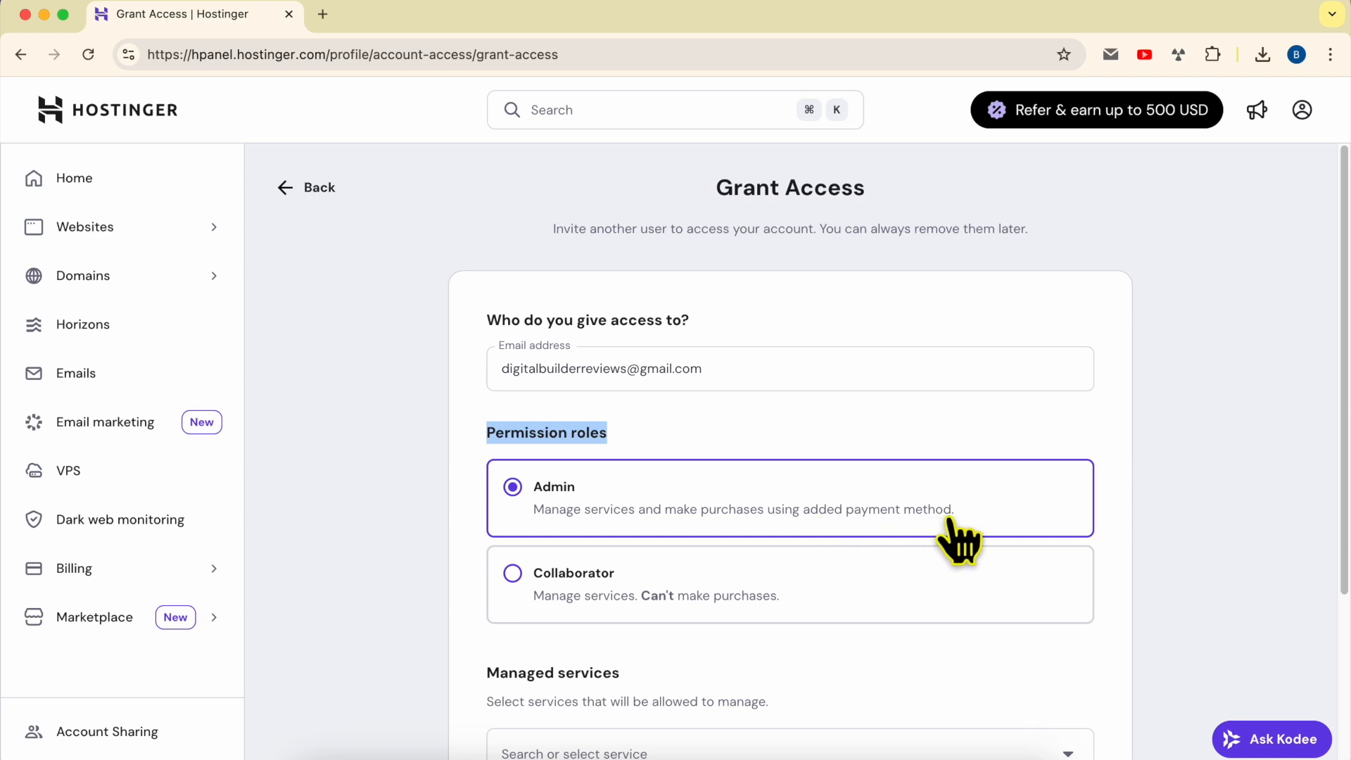
left_click(514, 574)
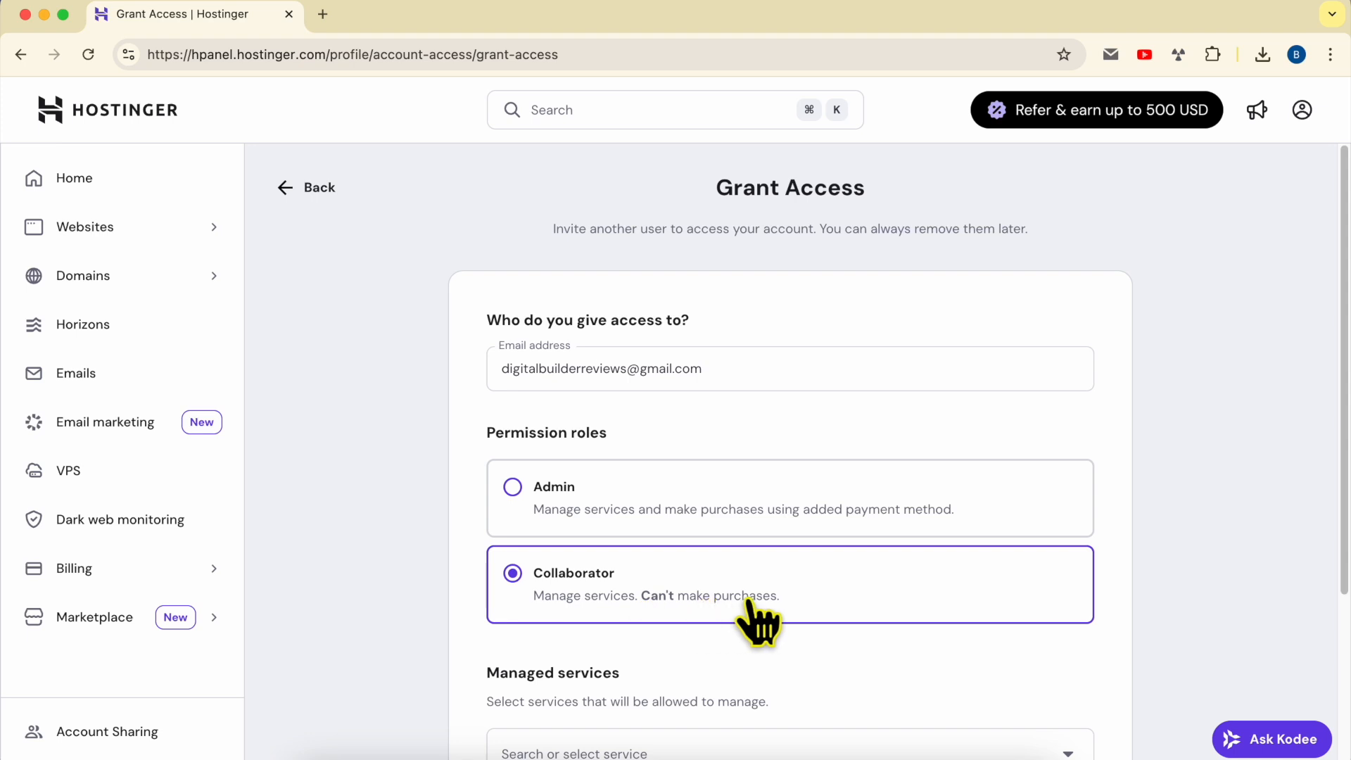
Open the managed services list to review which services can be shared
scroll(769, 624, "down", 3)
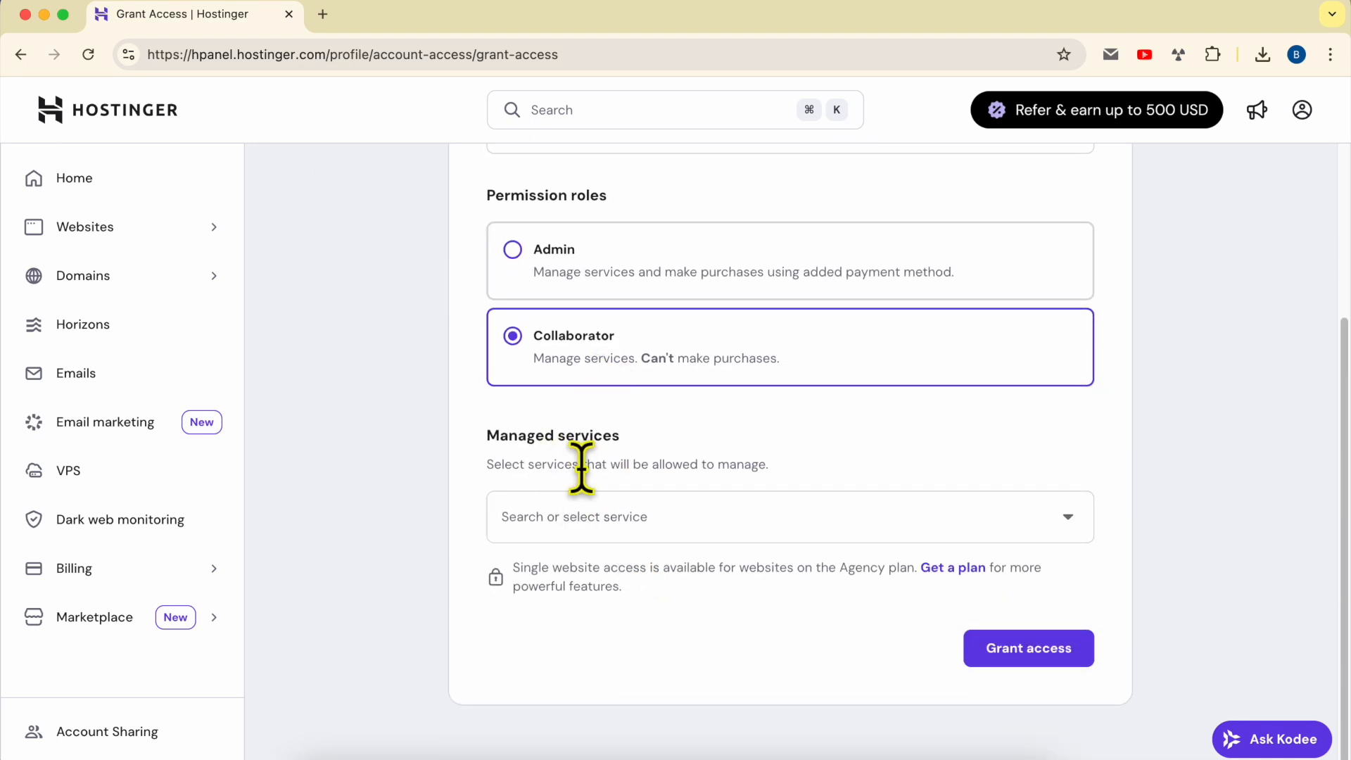
left_click_drag(485, 436, 666, 438)
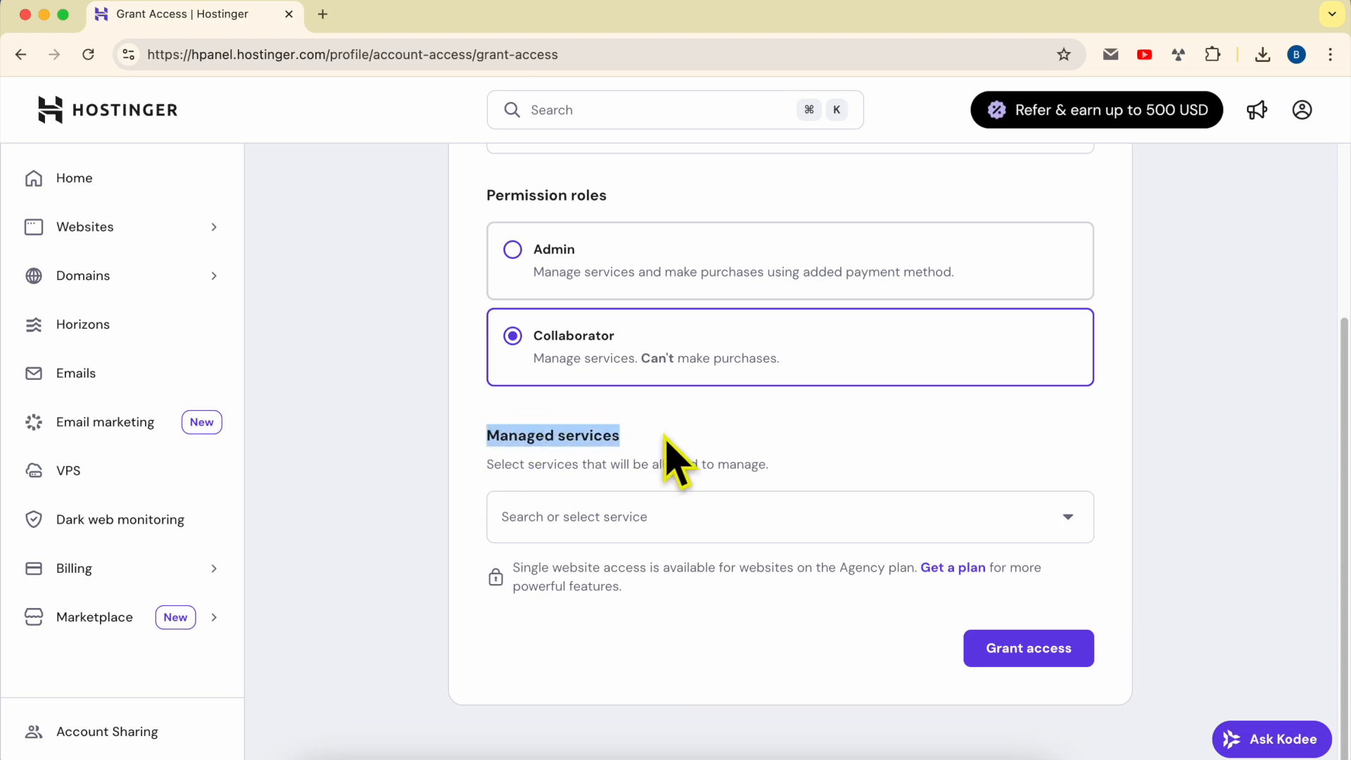
left_click_drag(486, 465, 807, 466)
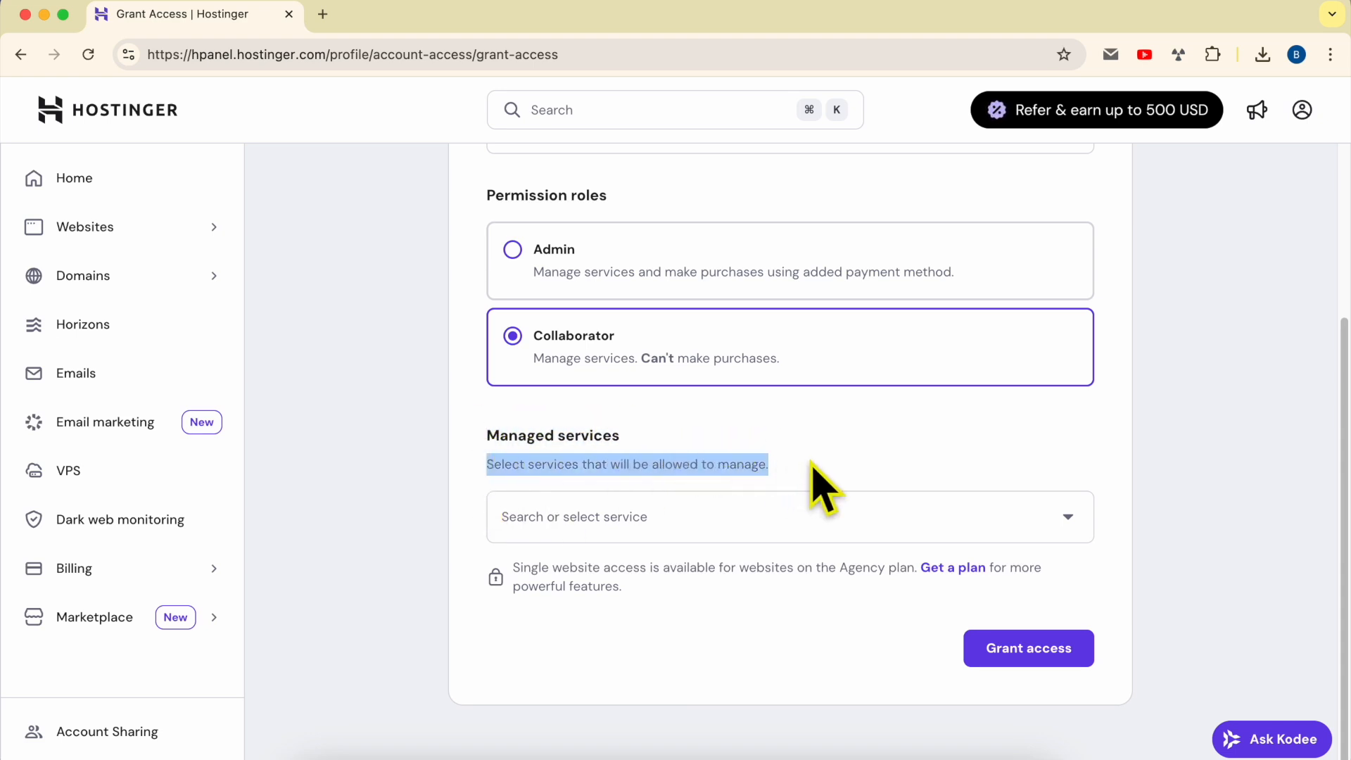
left_click(690, 517)
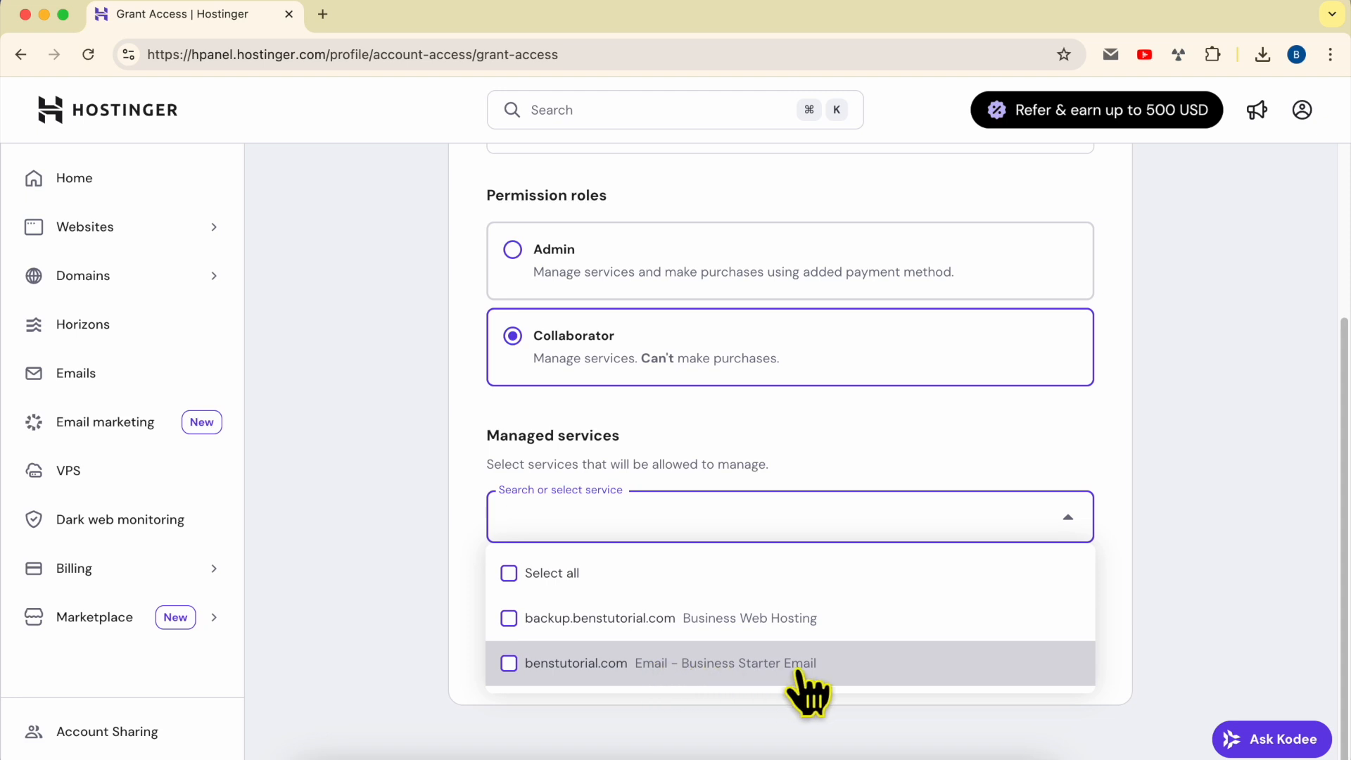
In a new tab, review the Websites list and the benstutorial.com email plan's mailboxes
right_click(148, 229)
left_click(299, 198)
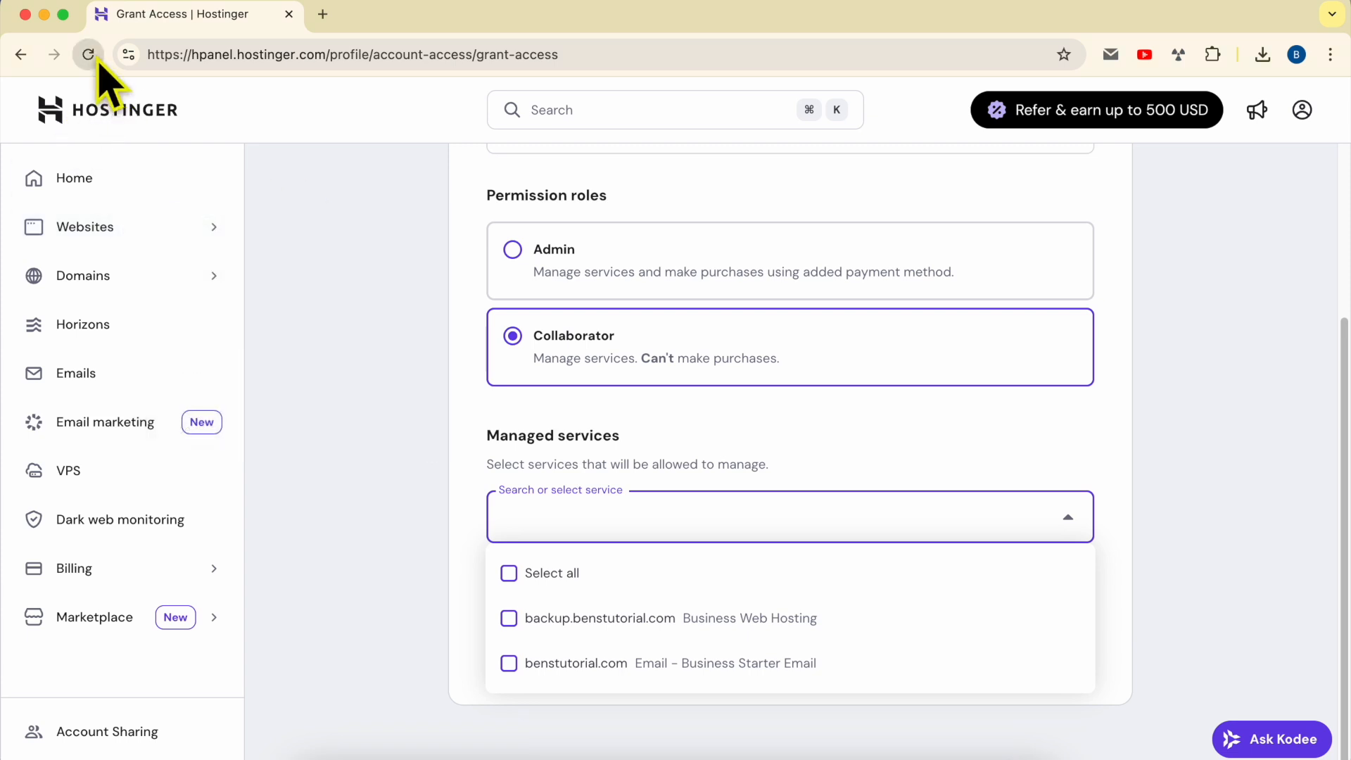
left_click(372, 25)
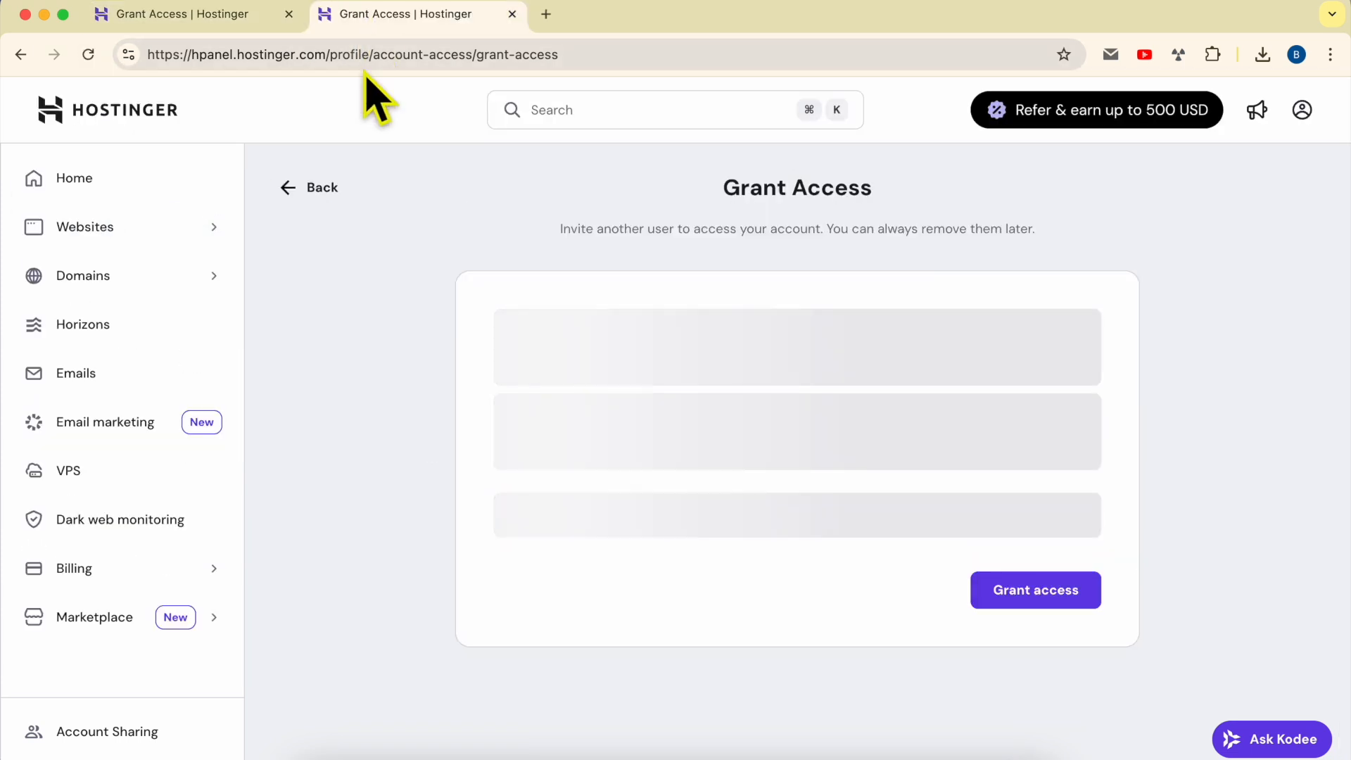
left_click(129, 229)
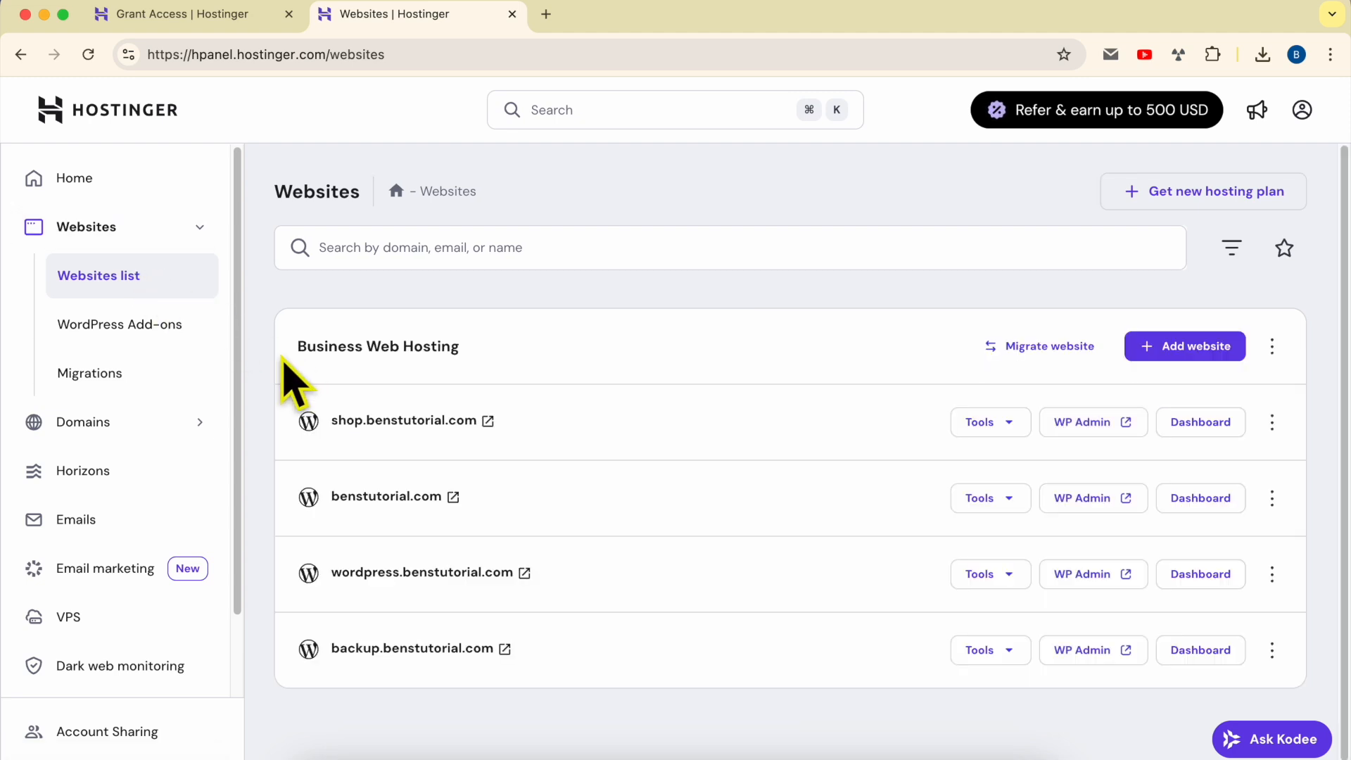
mouse_move(283, 350)
left_mouse_down()
mouse_move(488, 347)
mouse_move(283, 345)
left_mouse_up()
left_click(538, 340)
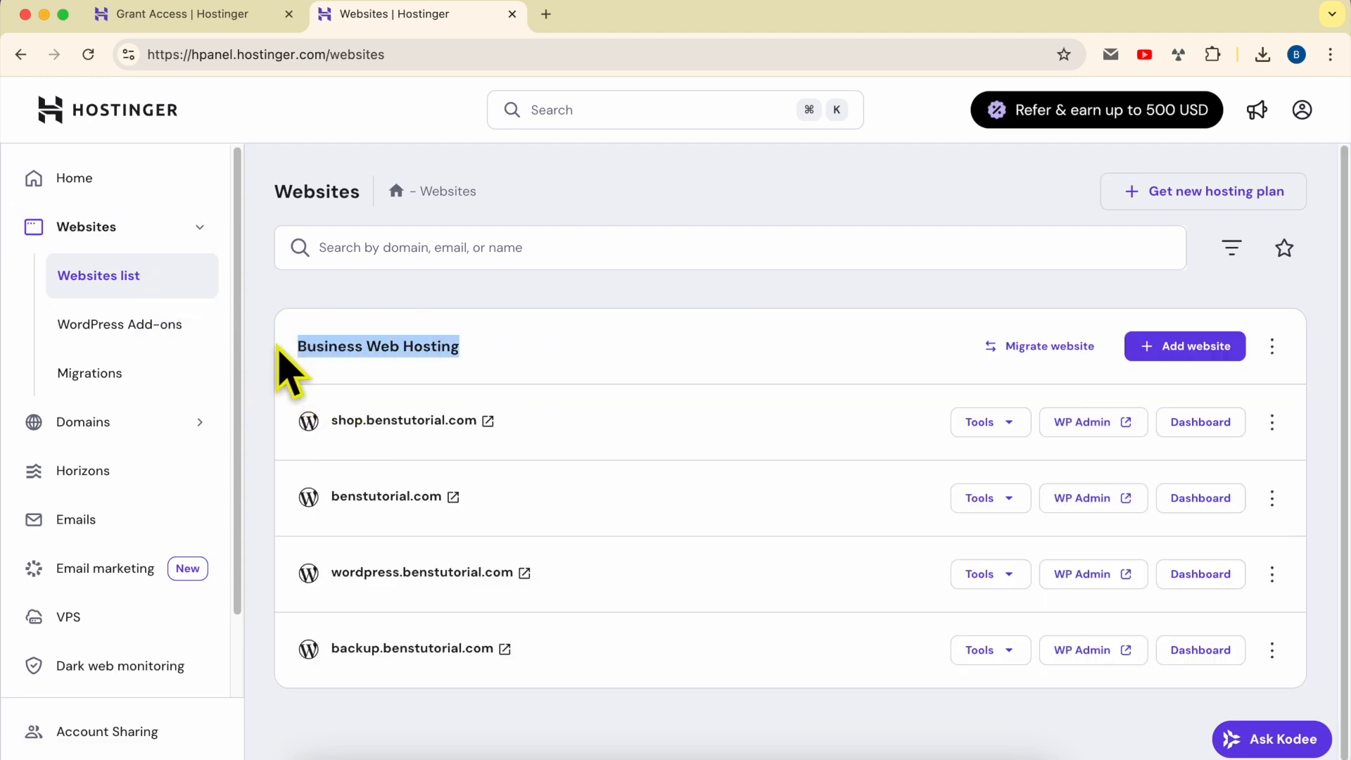
left_click(572, 343)
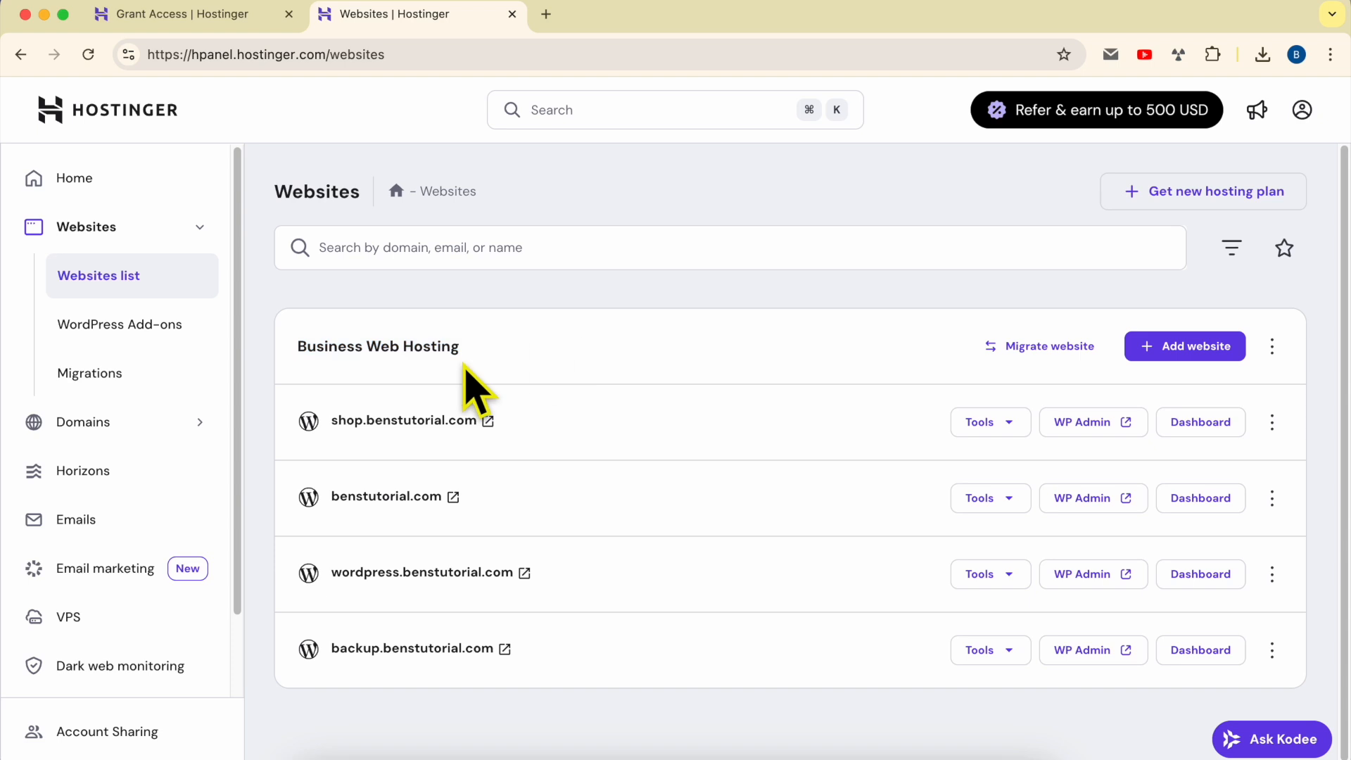
left_click(135, 524)
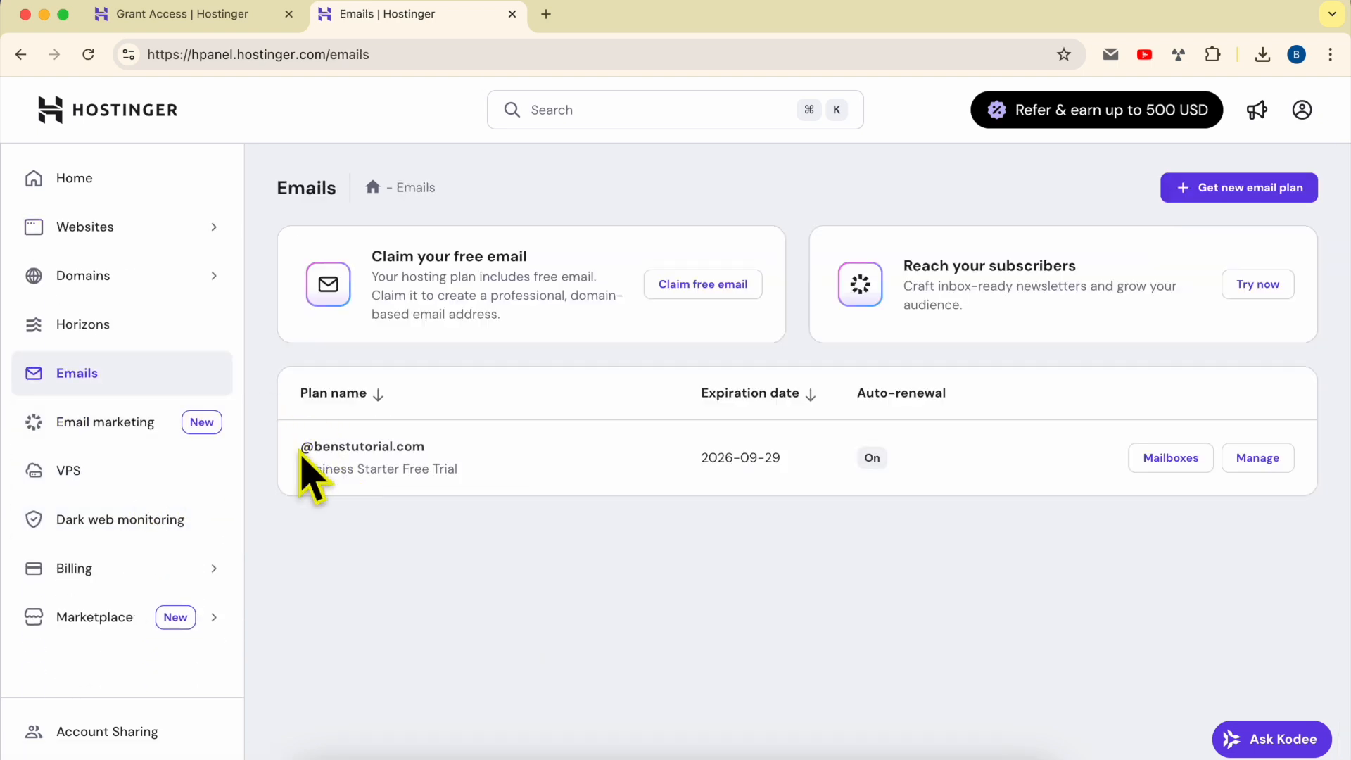
left_click_drag(300, 451, 471, 454)
left_click(1189, 459)
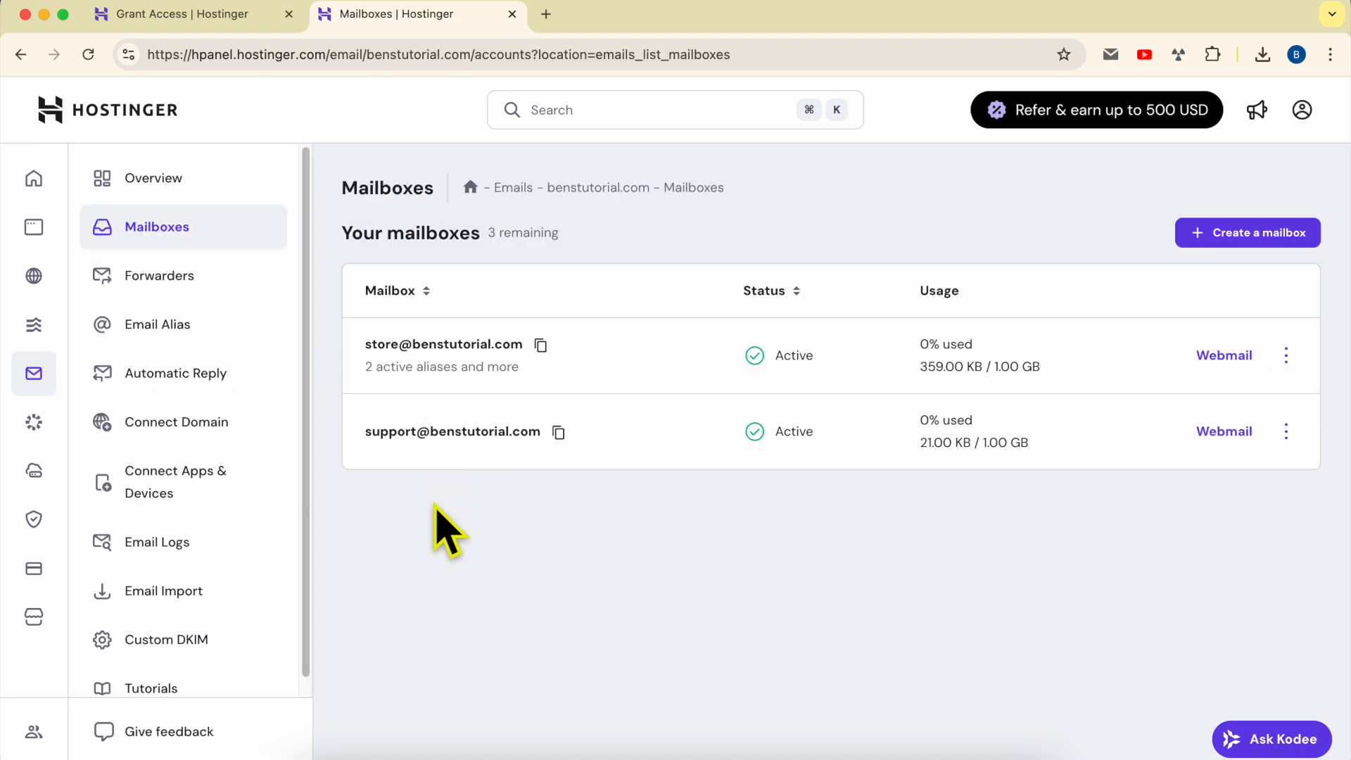
Back in the form, select the benstutorial.com Email – Business Starter Email service and submit the access grant
left_click(236, 16)
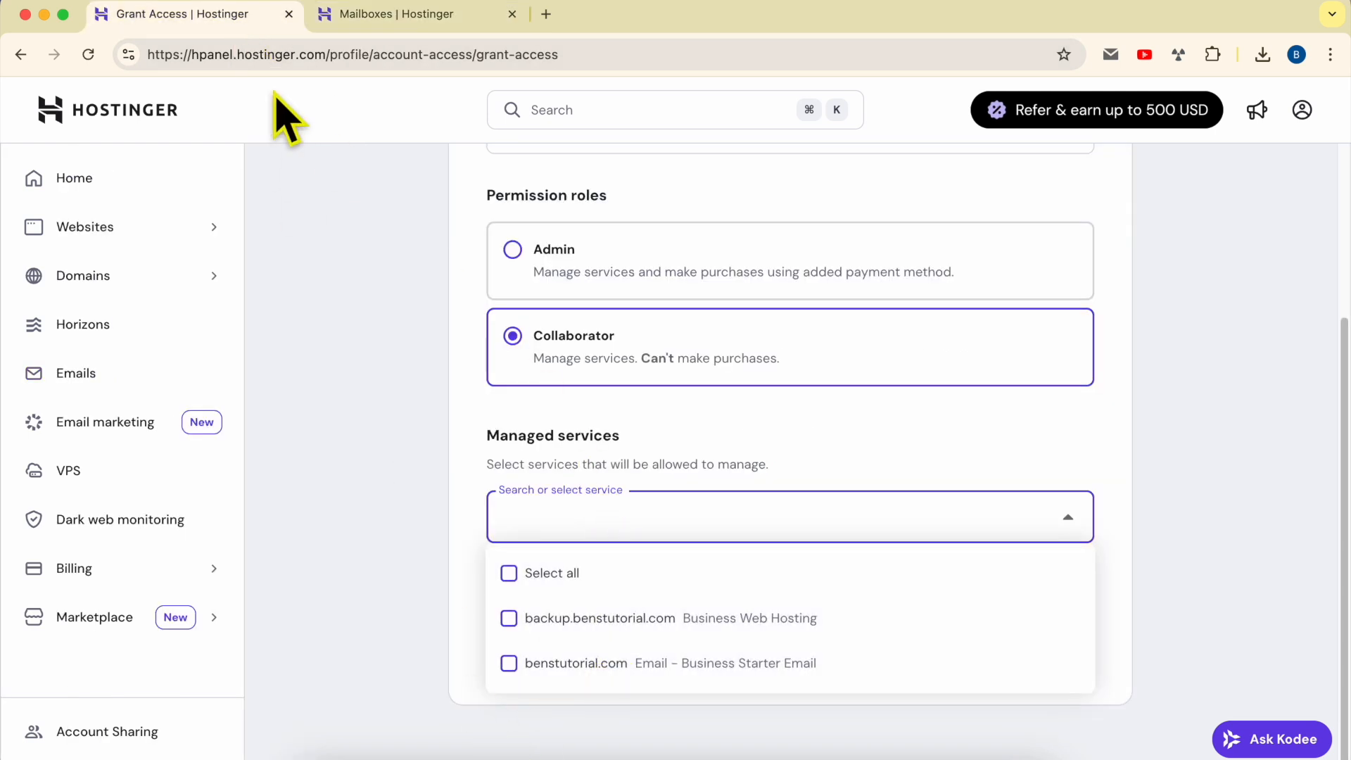
left_click(274, 55)
left_click(355, 443)
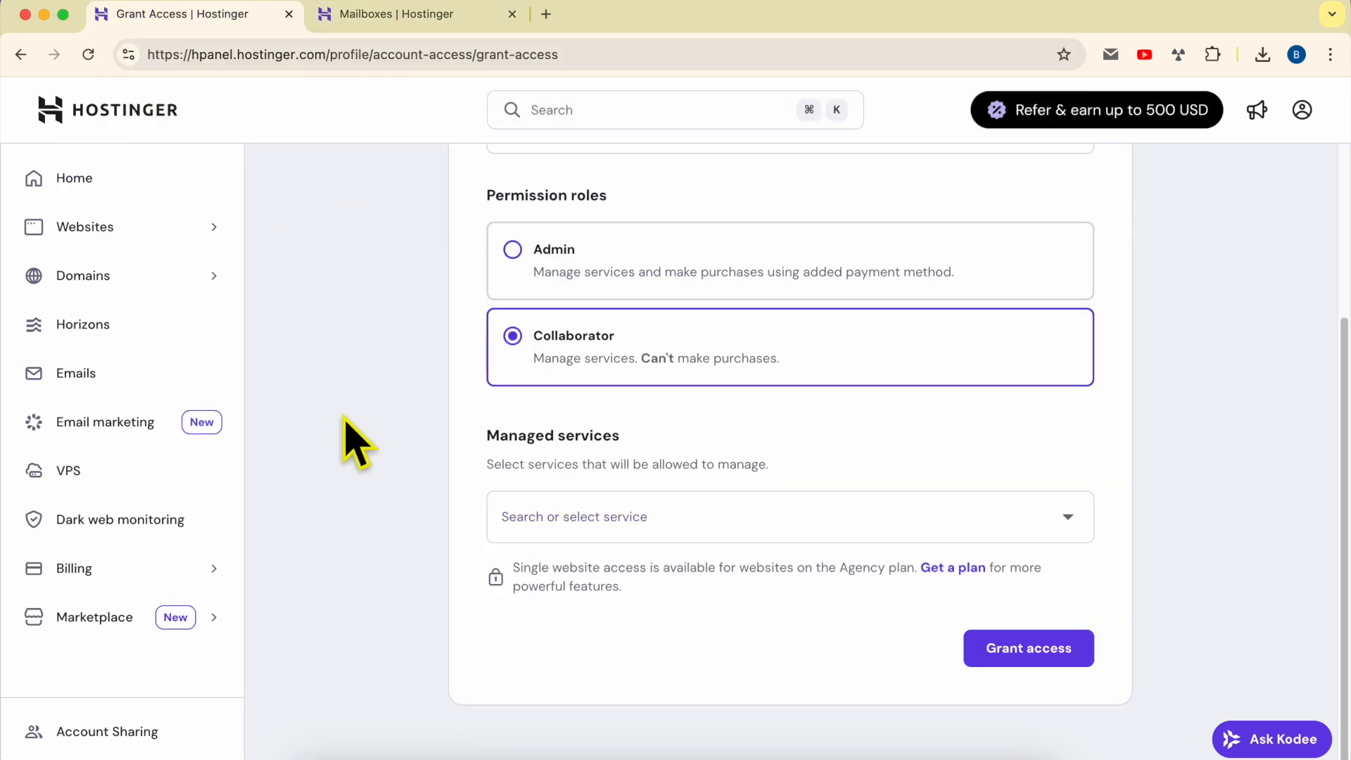
left_click(662, 521)
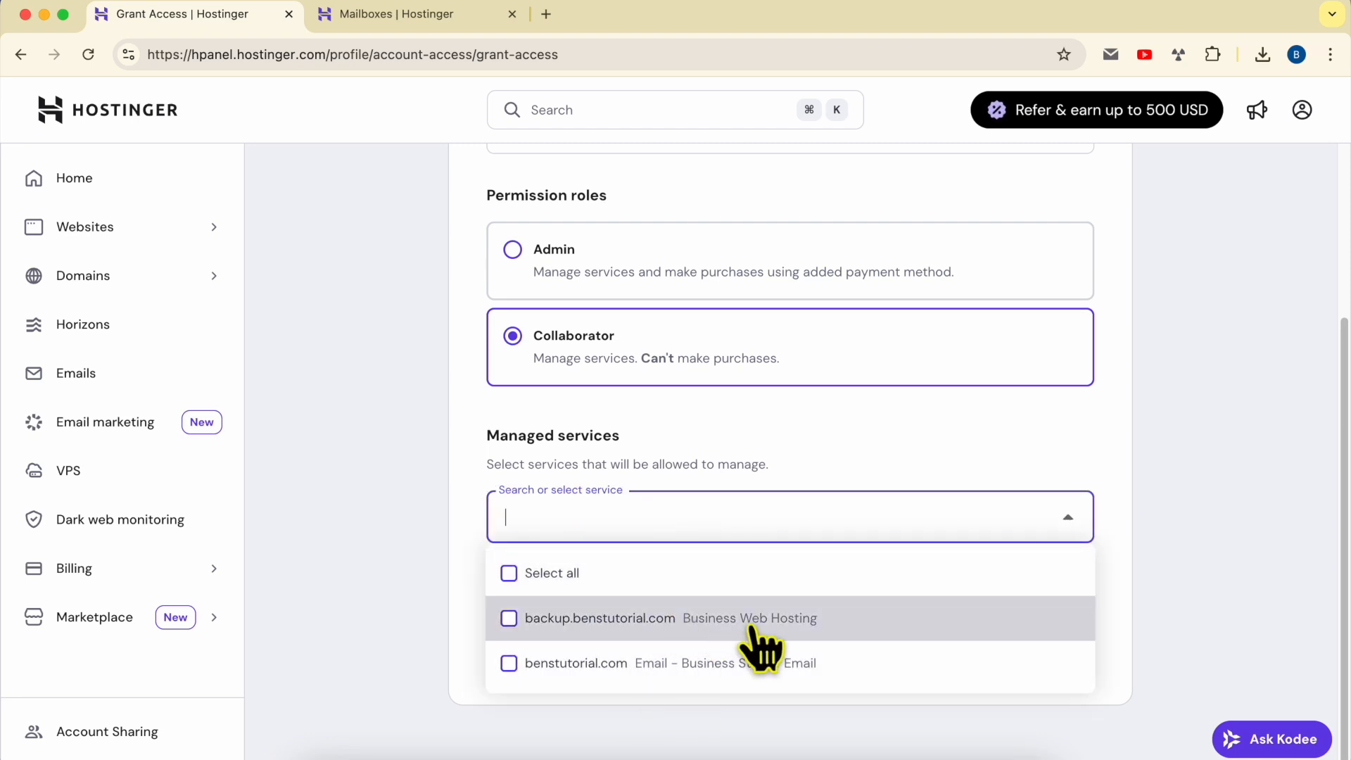
left_click(580, 665)
left_click(639, 729)
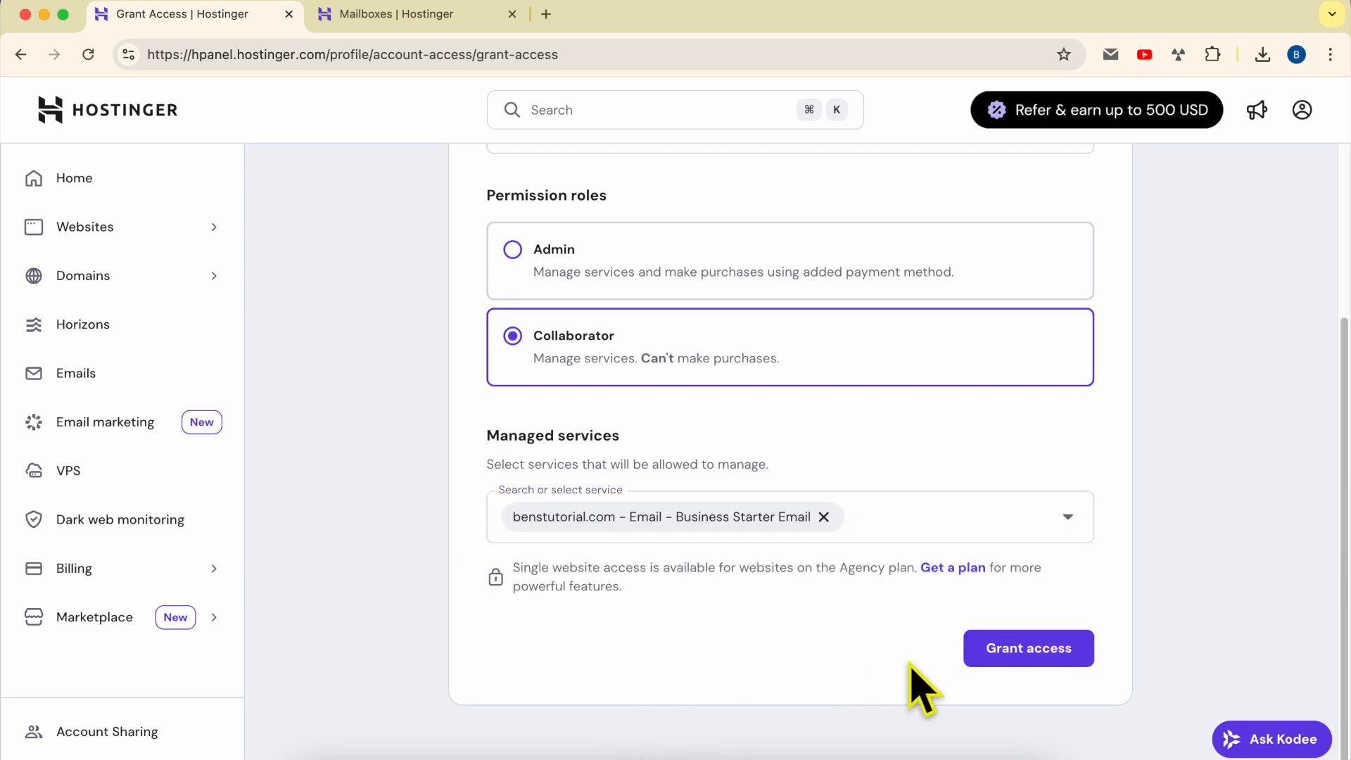
left_click(1064, 651)
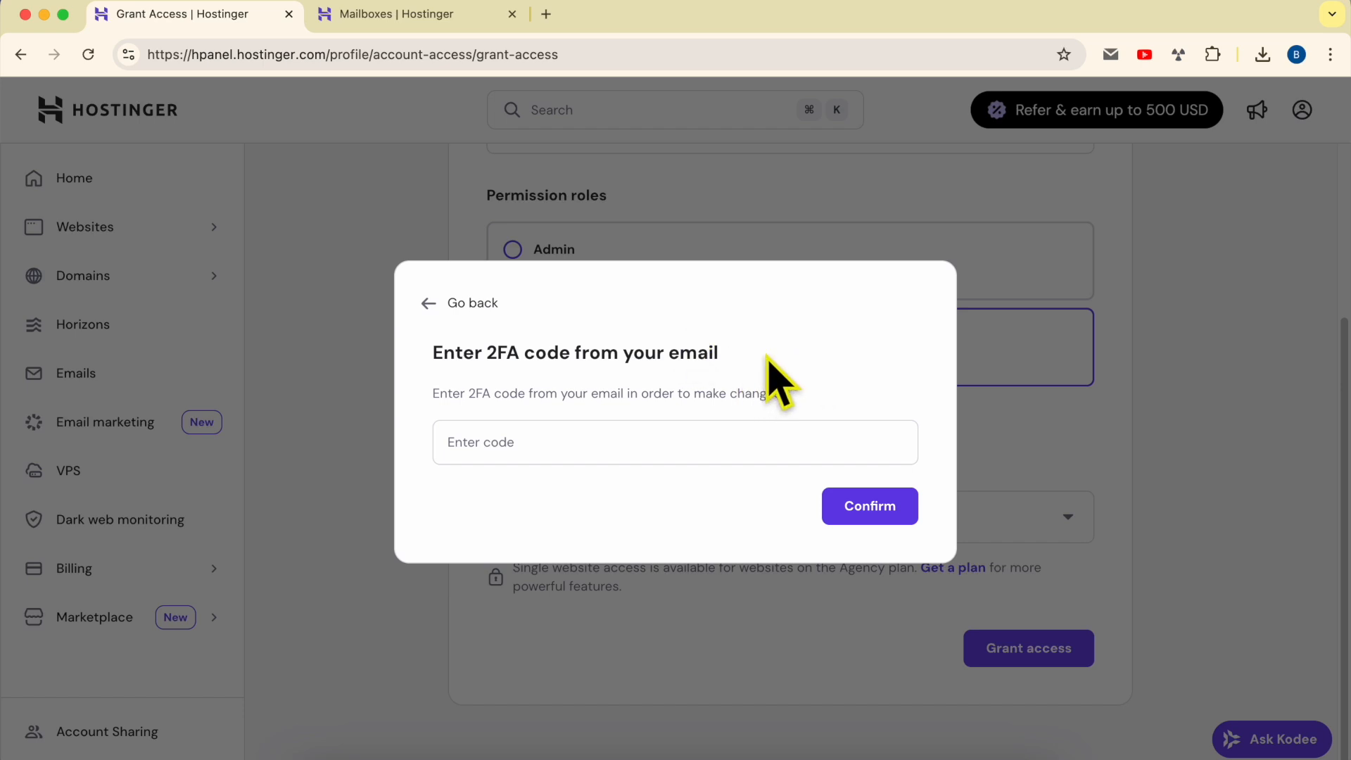
Copy the 2FA verification code from the webmail inbox, paste it into the code field, and confirm
left_click(242, 149)
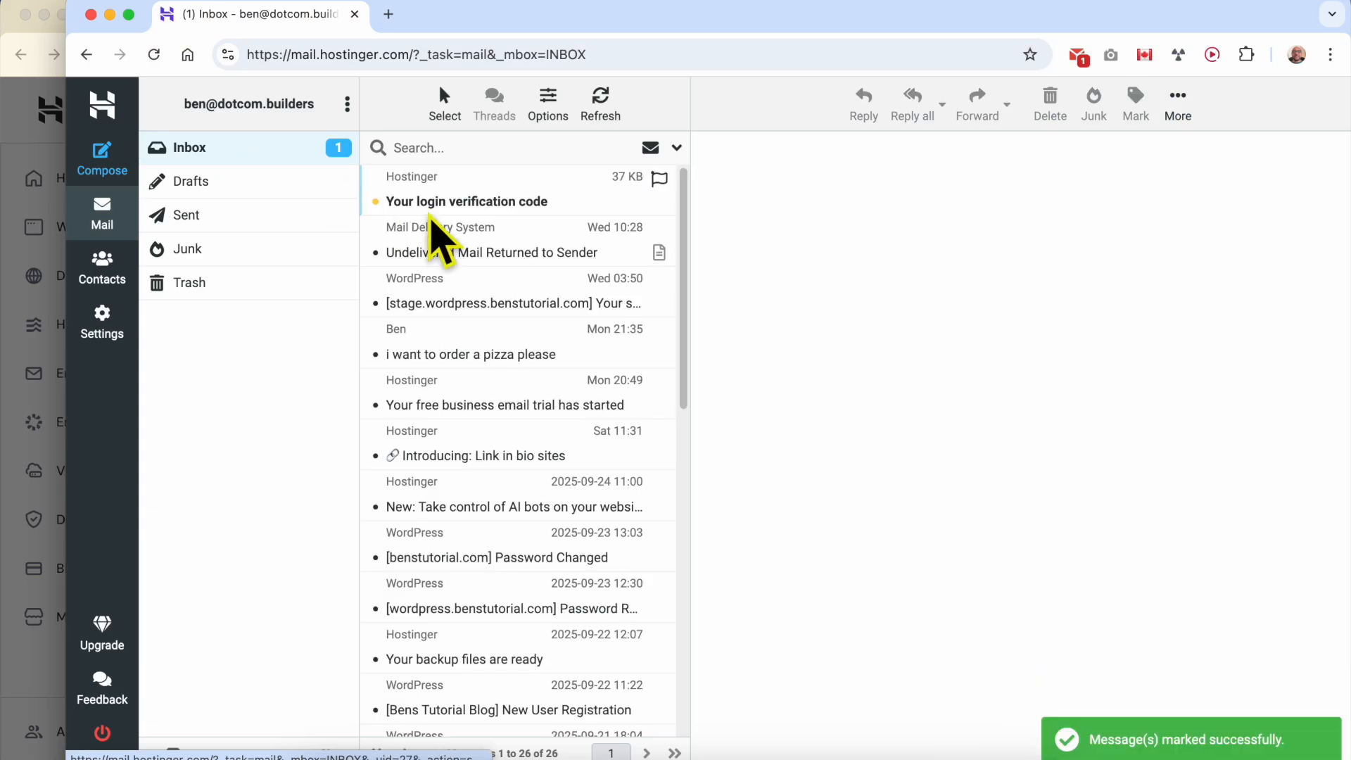
left_click(498, 197)
left_click_drag(1077, 538, 907, 555)
right_click(1002, 532)
left_click(1031, 553)
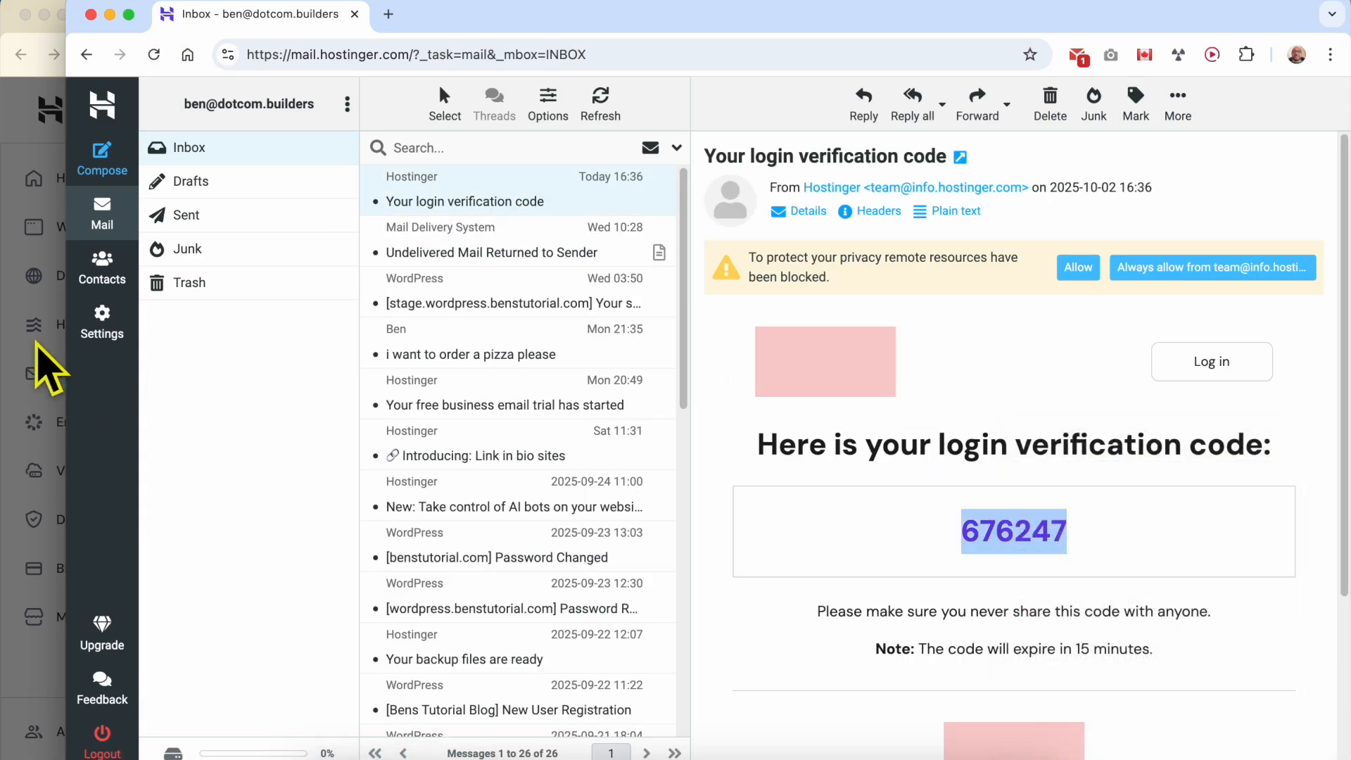
left_click(47, 362)
right_click(588, 451)
left_click(636, 490)
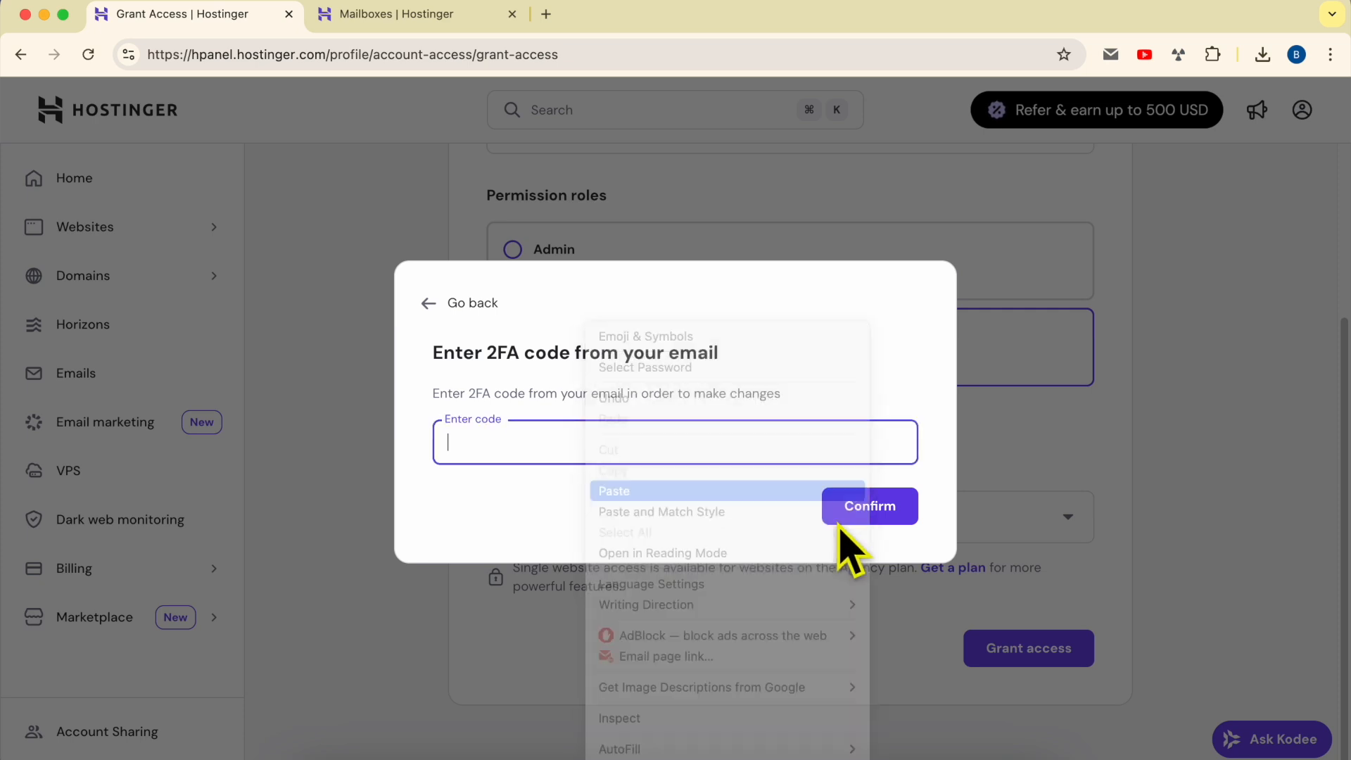
left_click(890, 517)
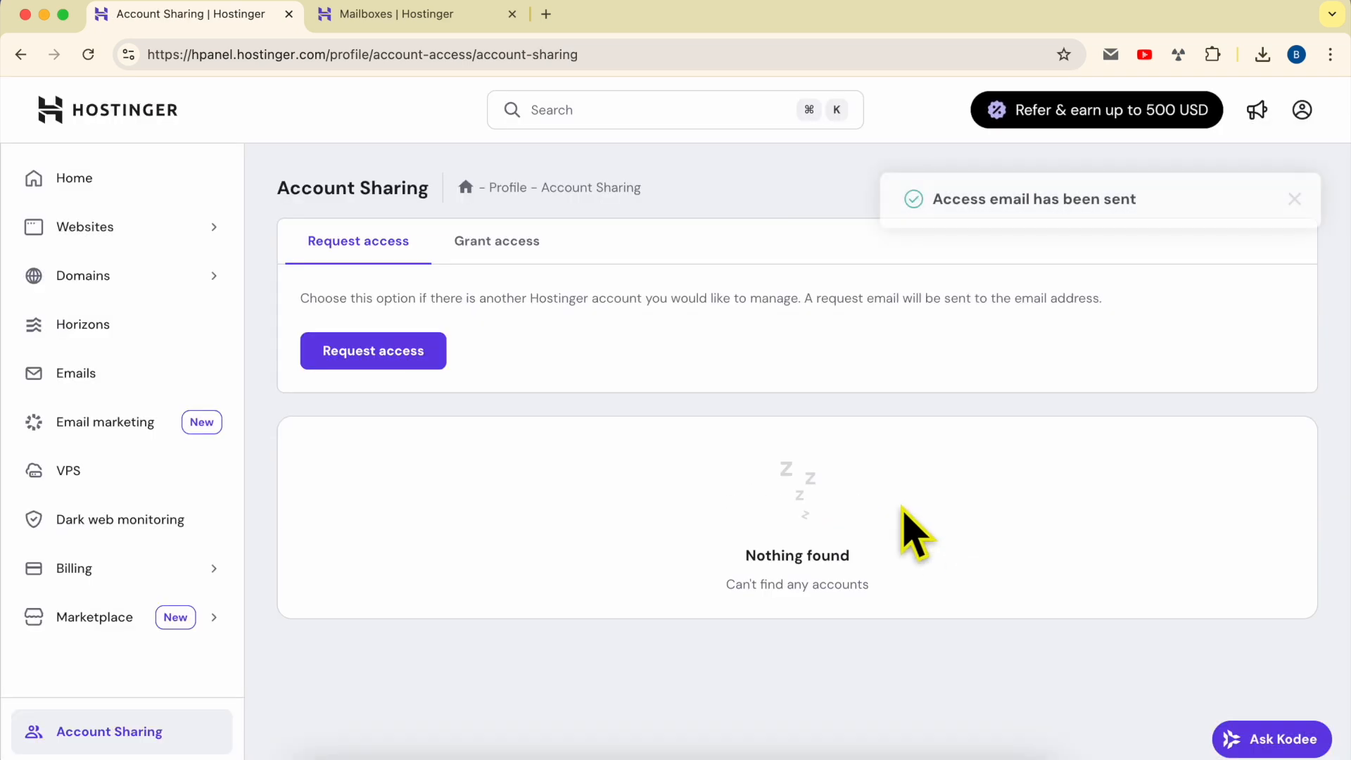
Open the collaboration invitation e-mail in the recipient's Gmail inbox
left_click_drag(934, 199, 1134, 199)
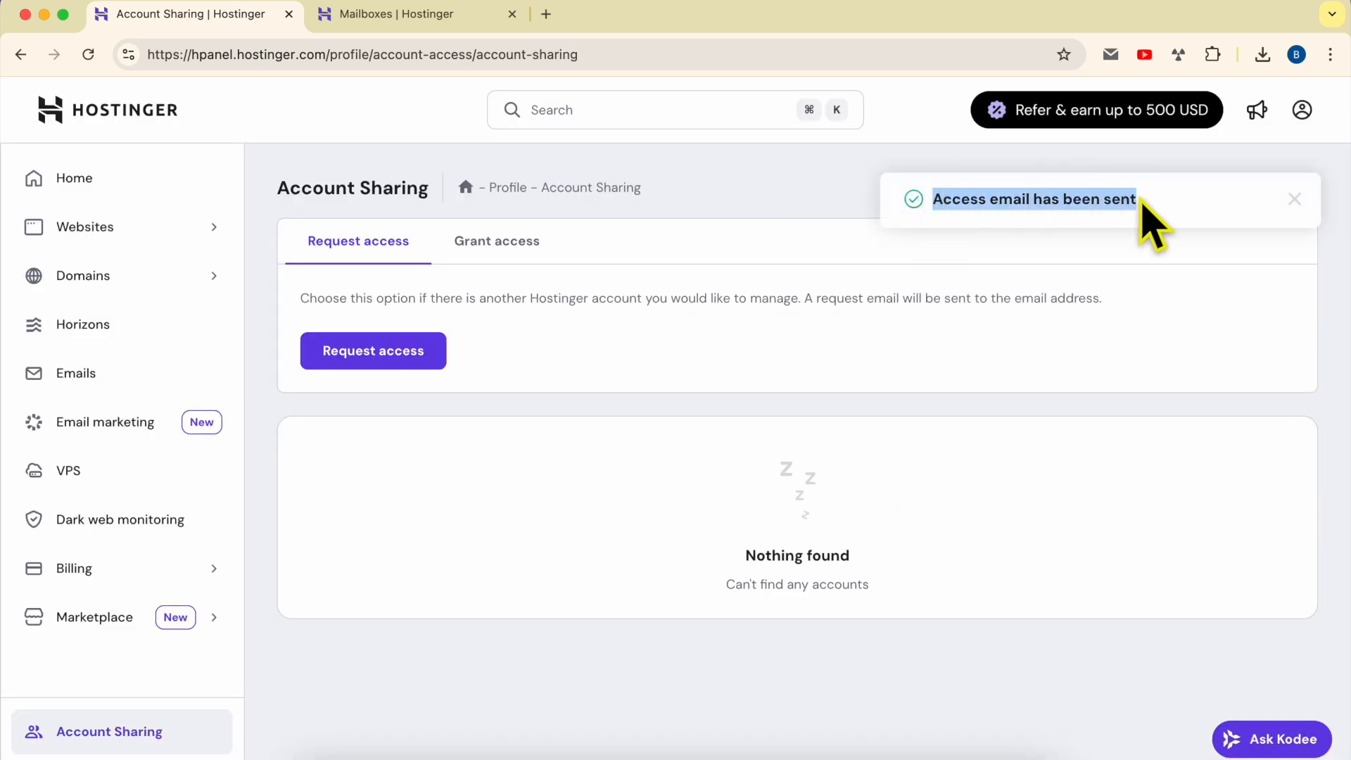
left_click(1292, 366)
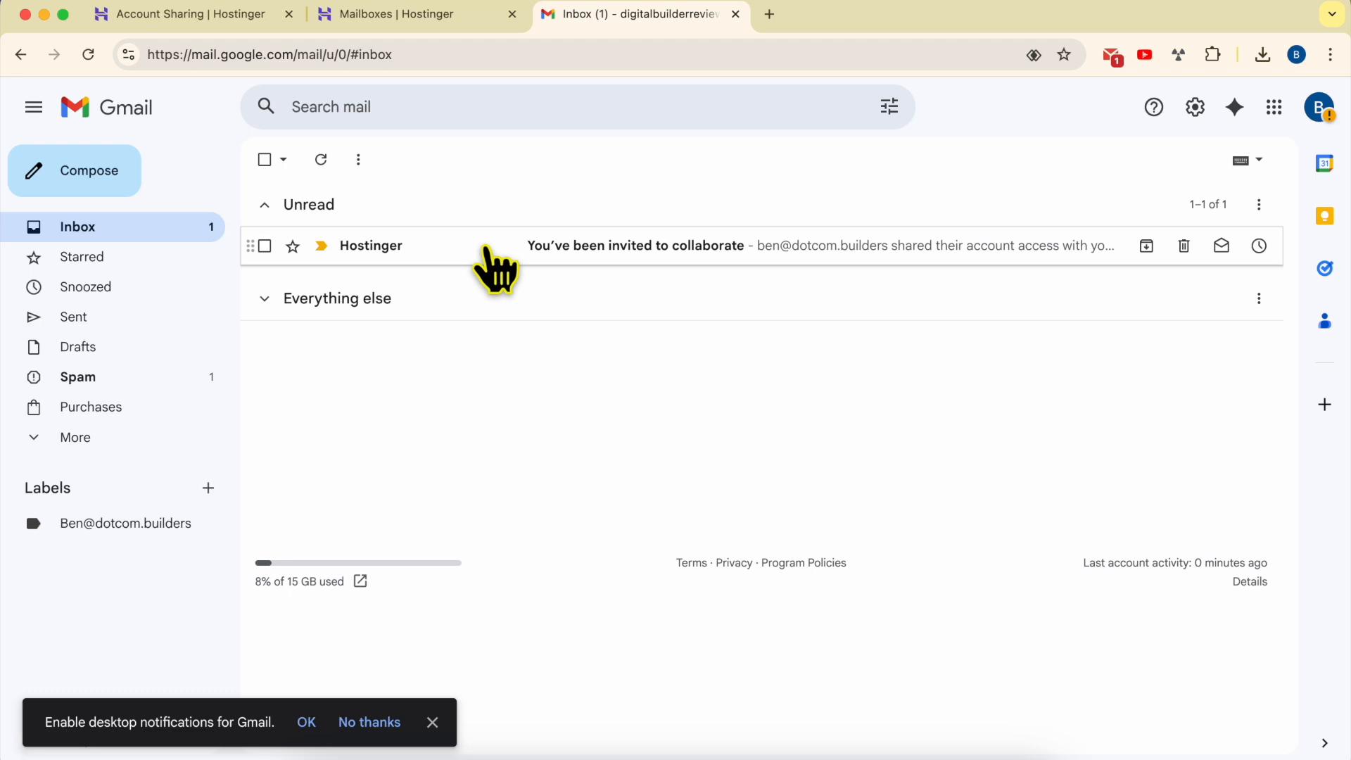
left_click(482, 253)
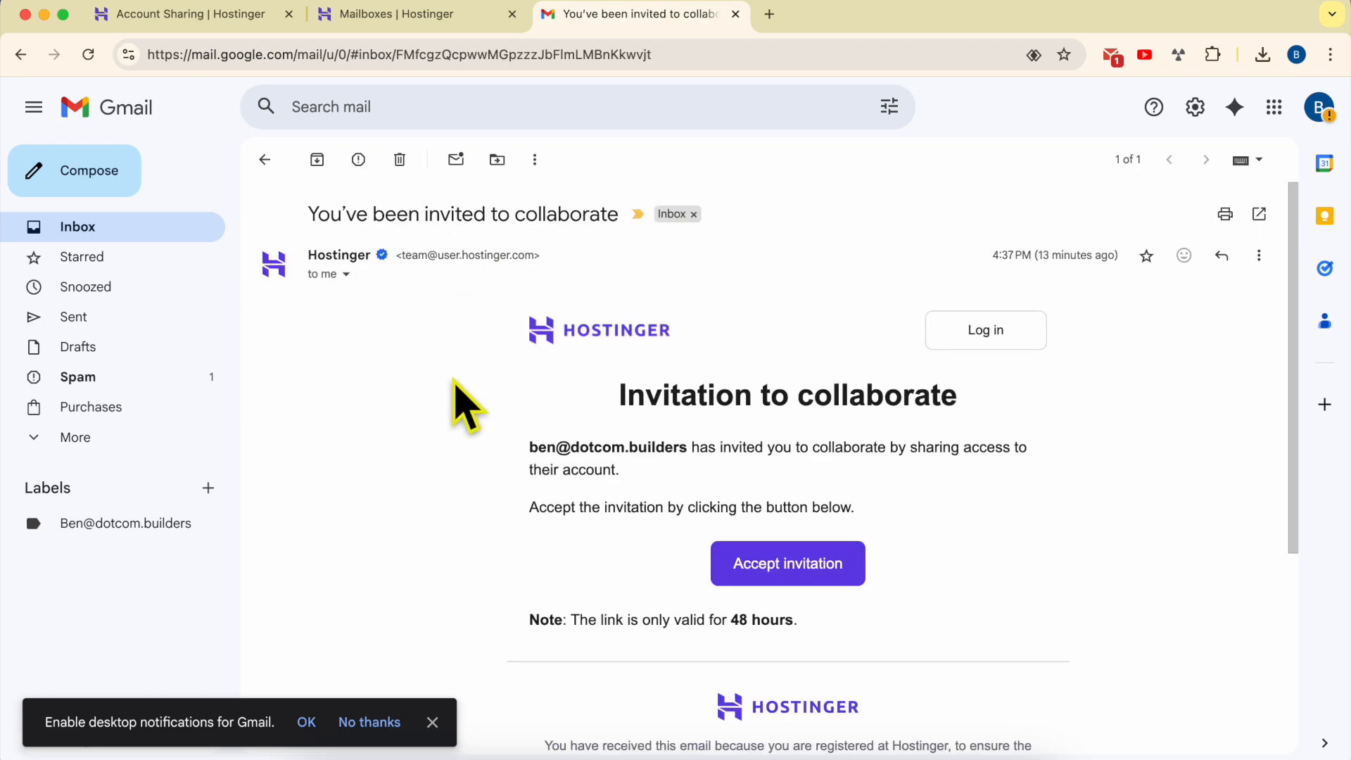
Read through the invitation message and its link-validity note, then accept the collaboration invitation
left_click_drag(620, 394, 1001, 411)
left_click_drag(531, 448, 698, 454)
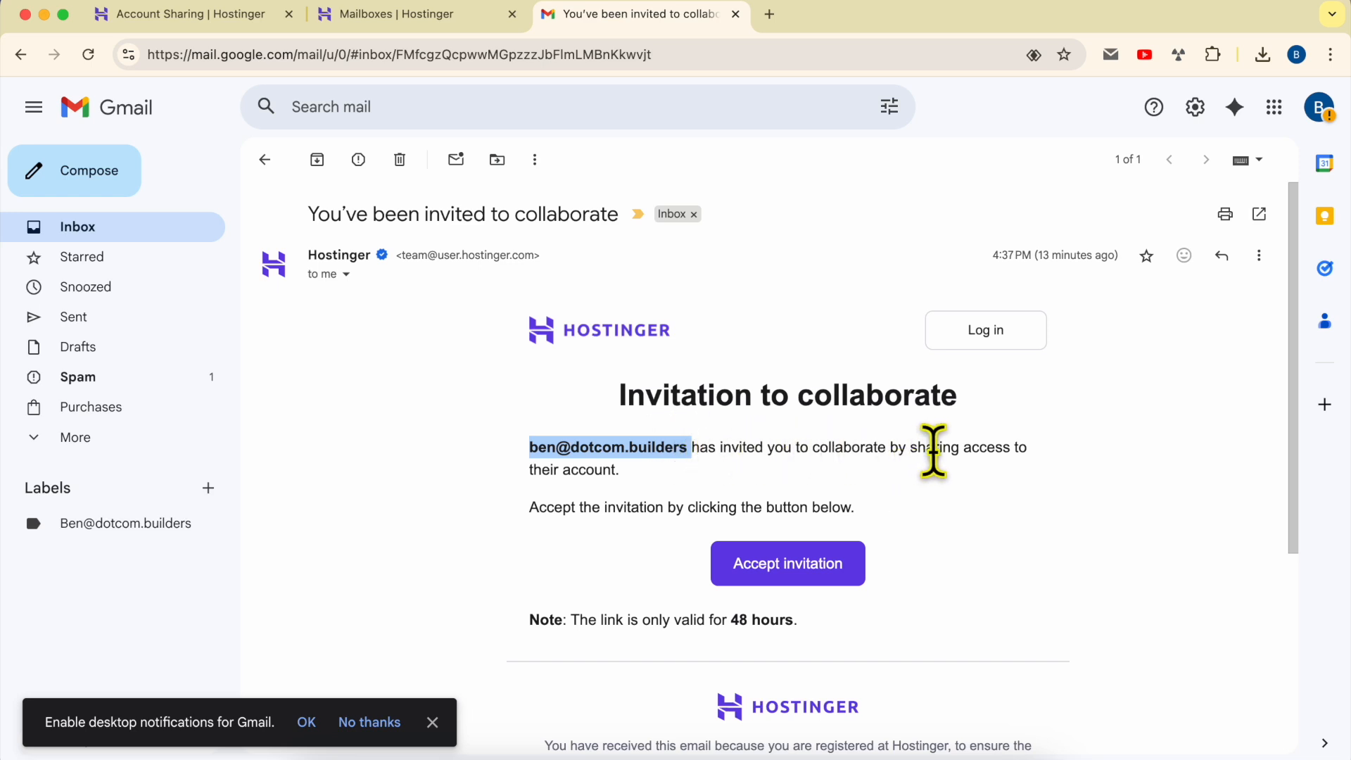
left_click_drag(528, 492, 700, 496)
left_click_drag(520, 538, 911, 513)
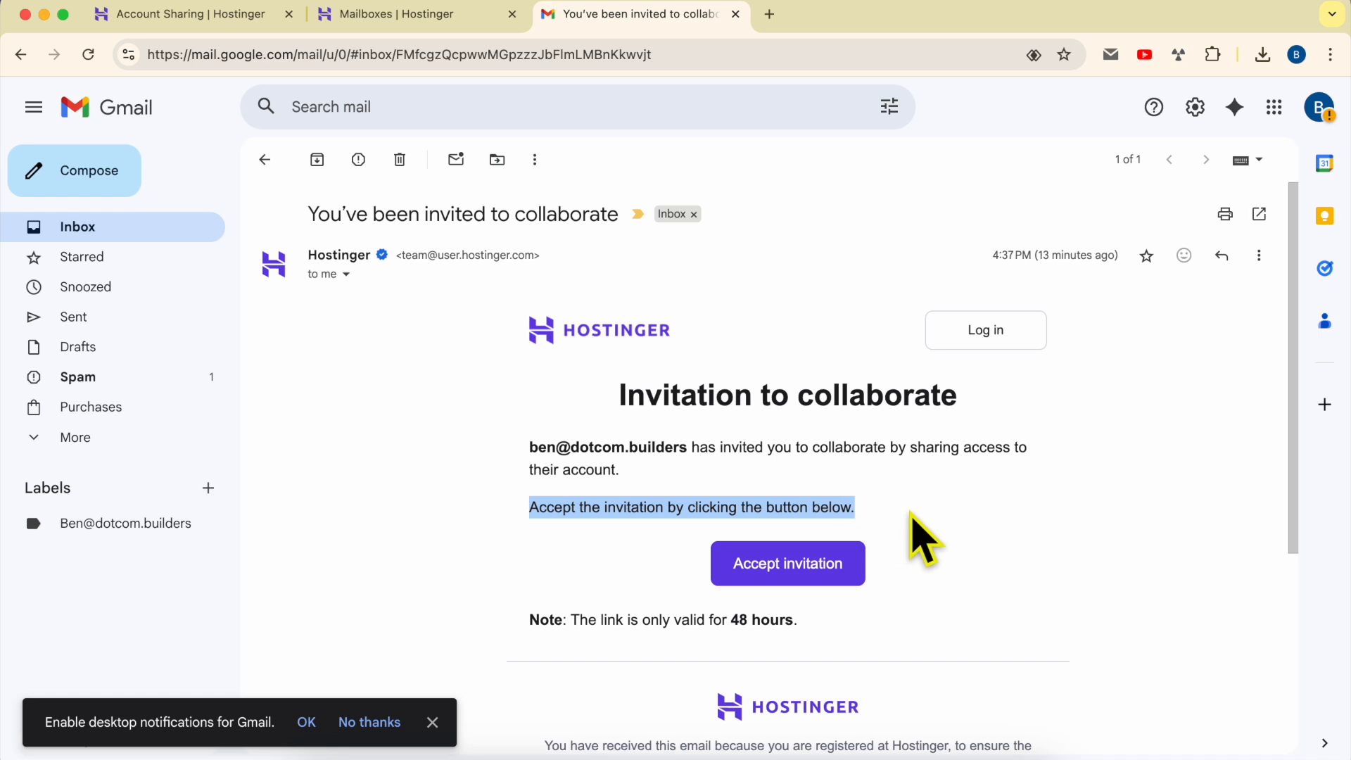
left_click_drag(529, 620, 818, 624)
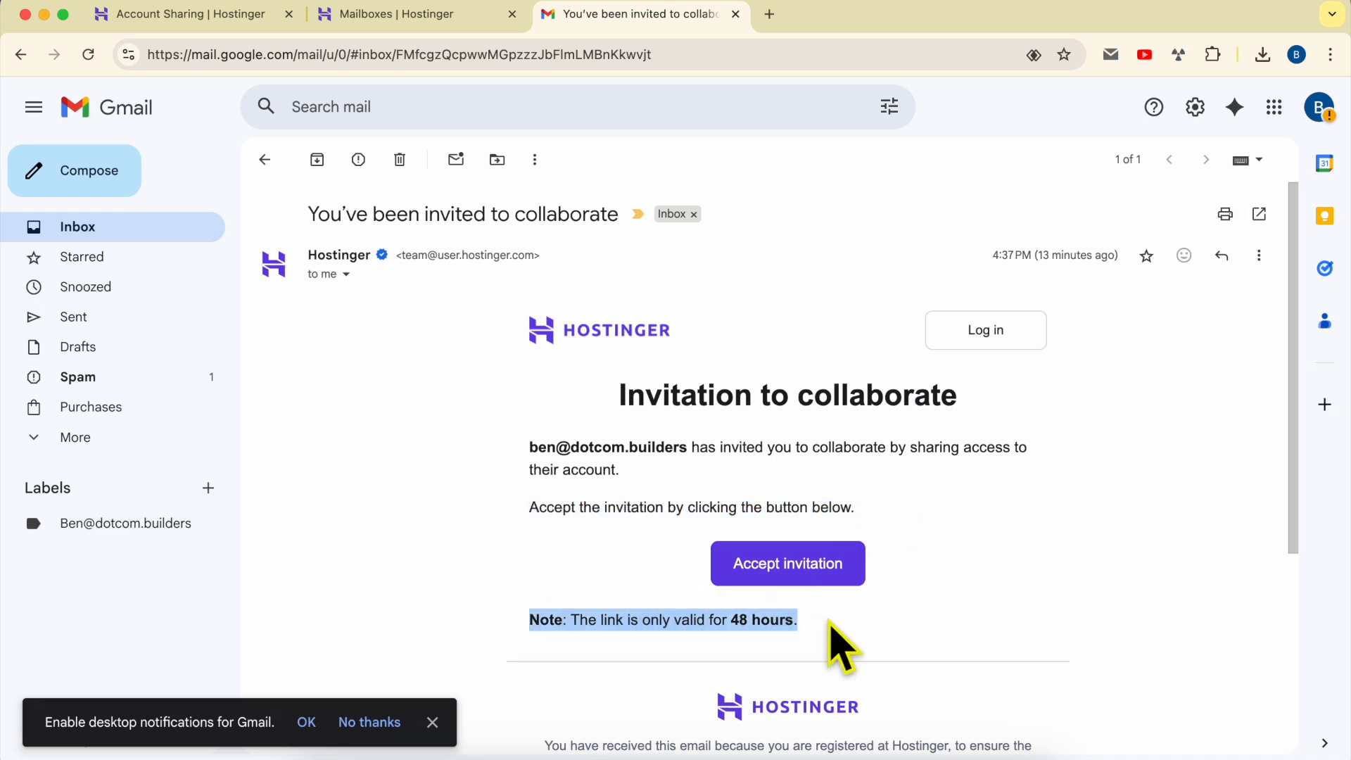
left_click(831, 622)
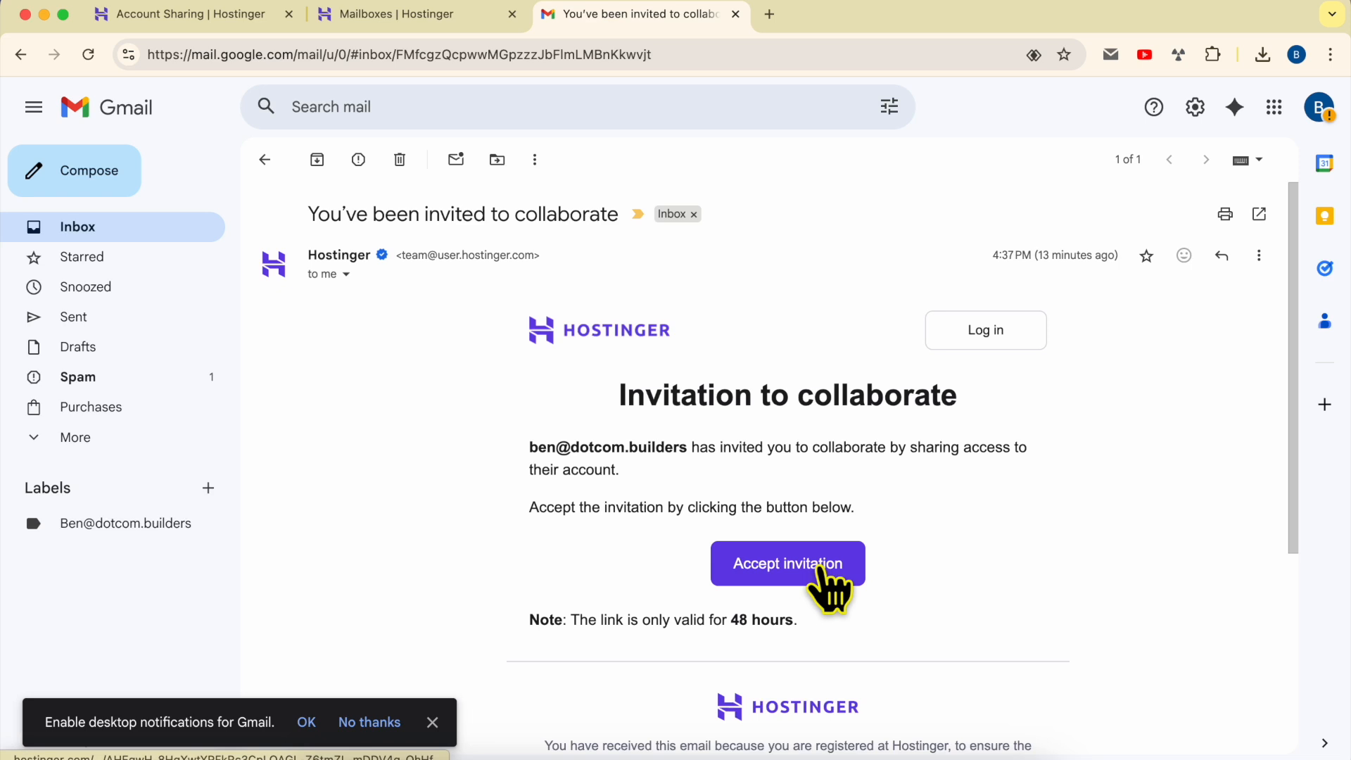
left_click(818, 569)
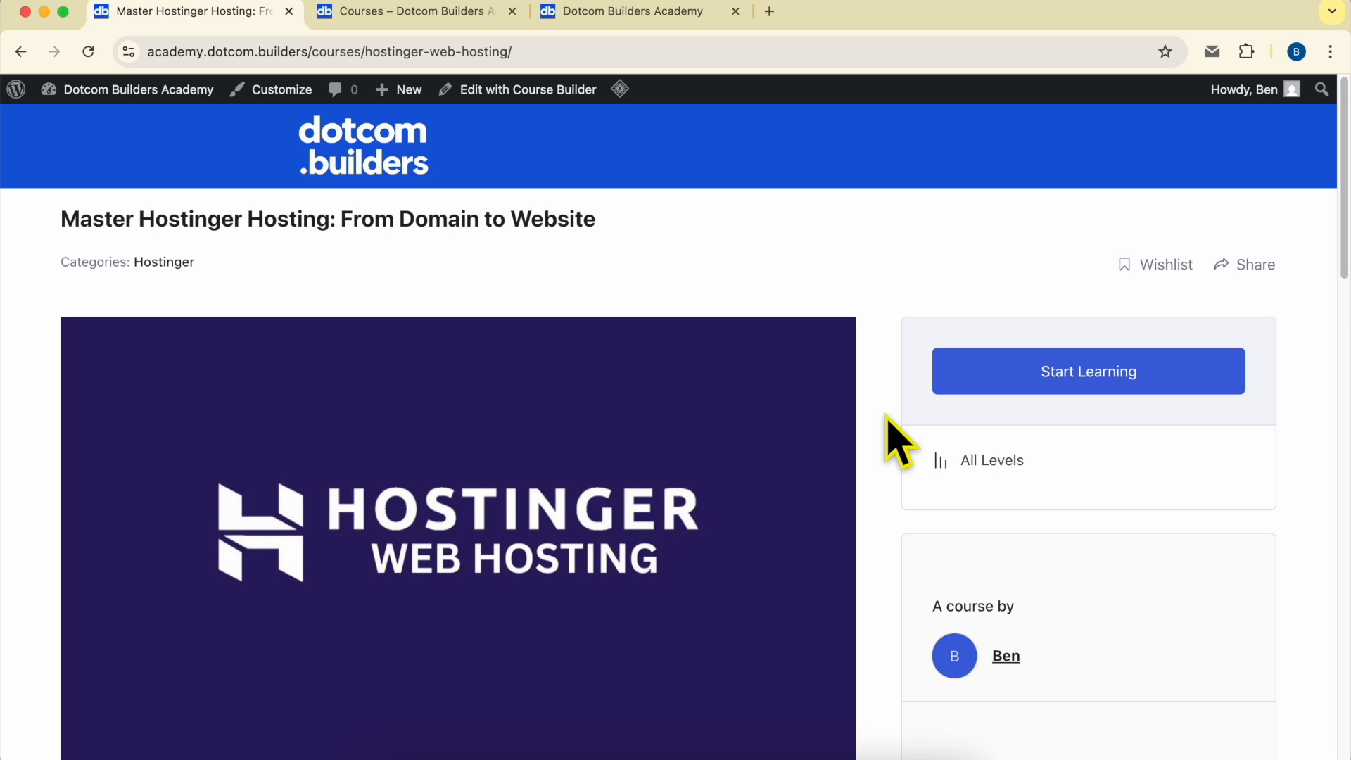
Browse the Master Hostinger Hosting course page, expanding its course content sections
scroll(888, 419, "down", 15)
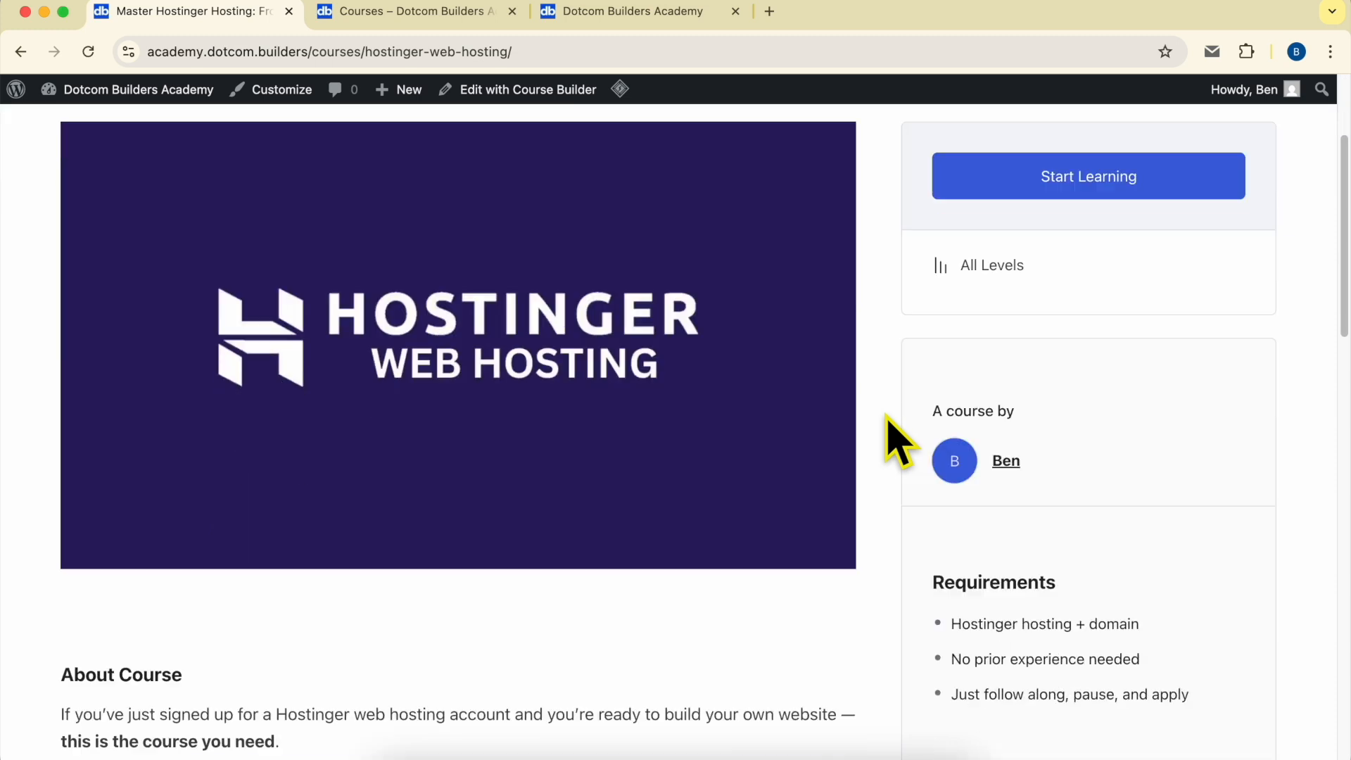
scroll(885, 415, "down", 1)
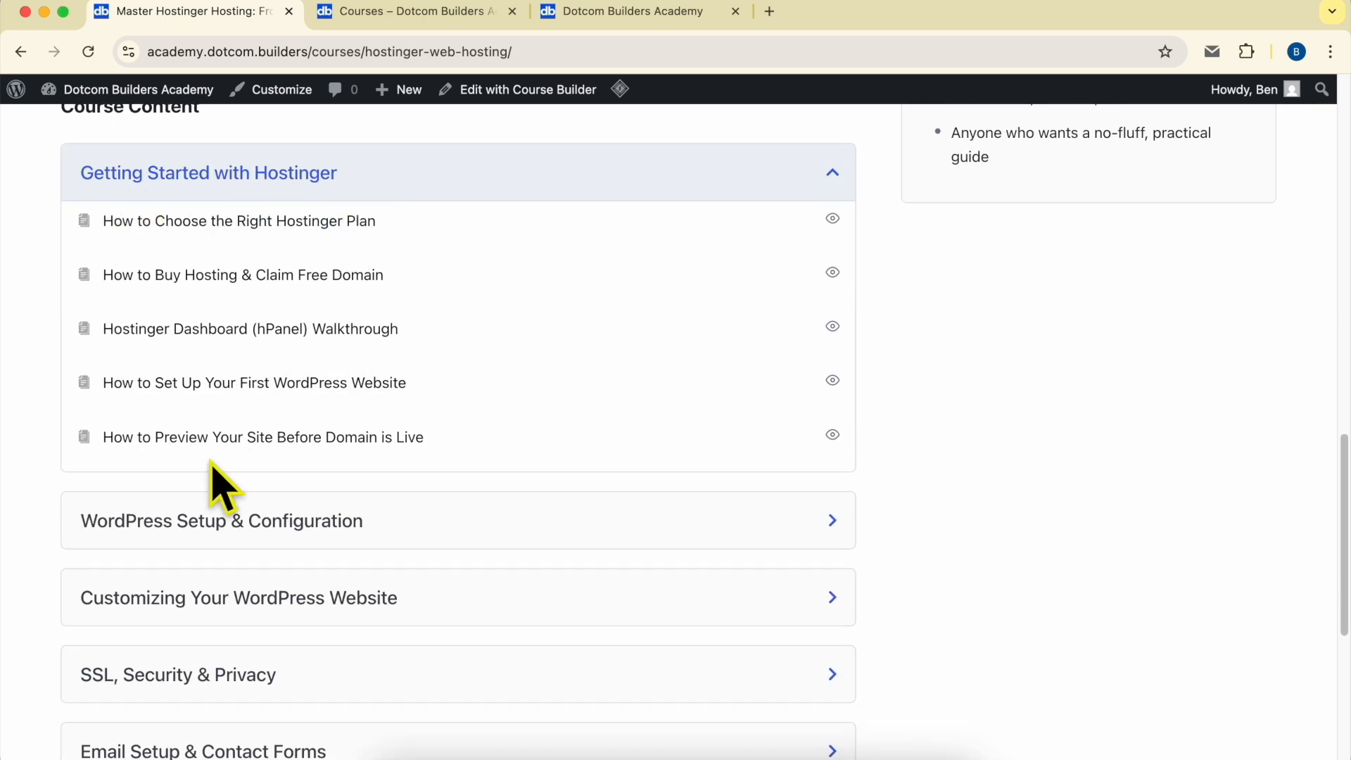
left_click(202, 530)
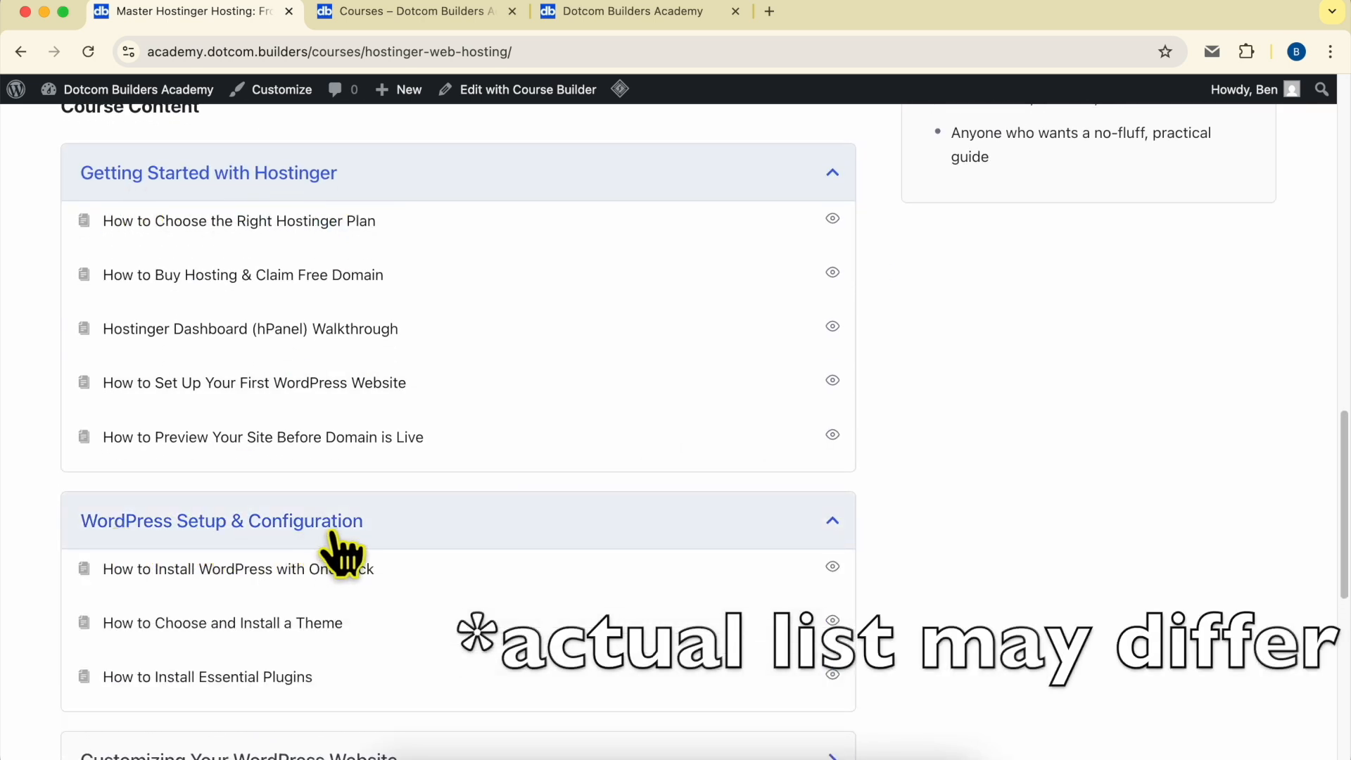
scroll(366, 546, "down", 5)
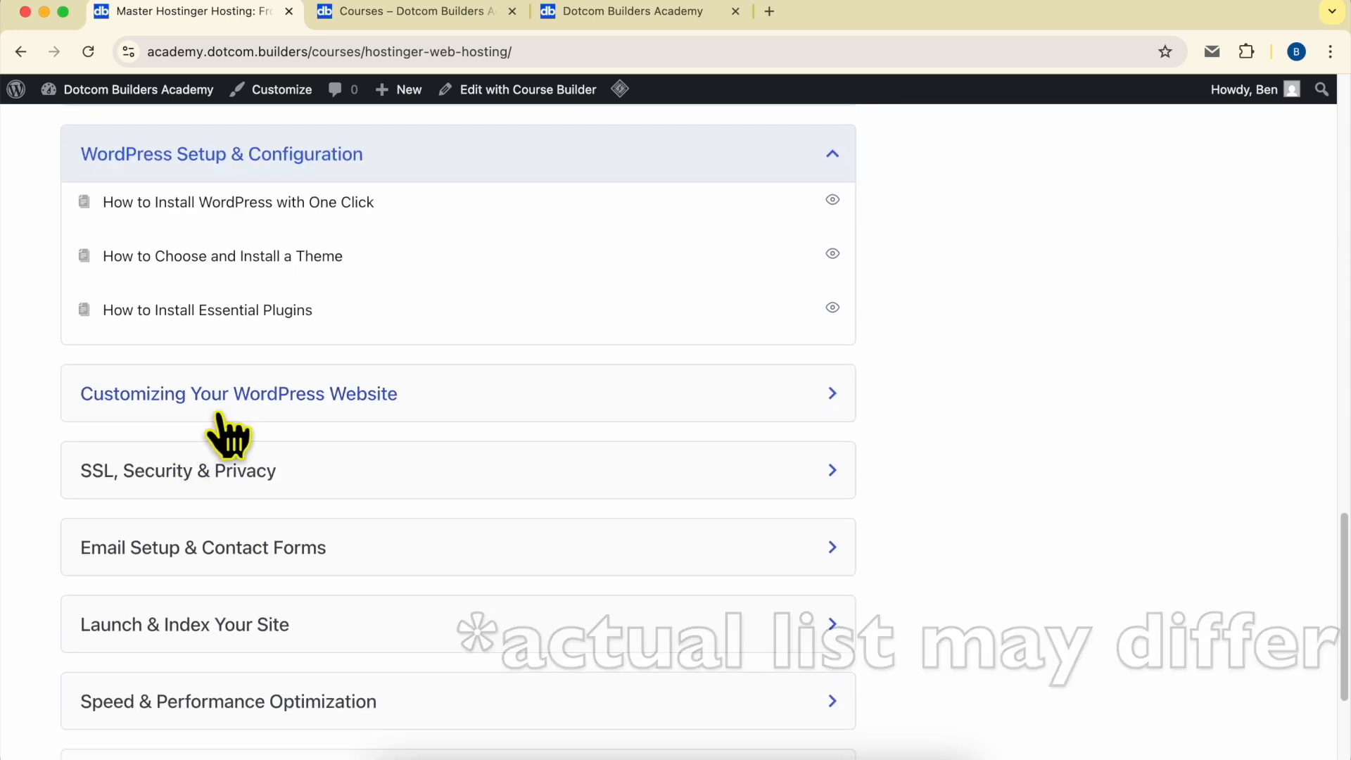
scroll(205, 437, "down", 2)
left_click(318, 285)
scroll(246, 451, "down", 3)
left_click(258, 408)
scroll(282, 451, "down", 4)
scroll(281, 471, "down", 3)
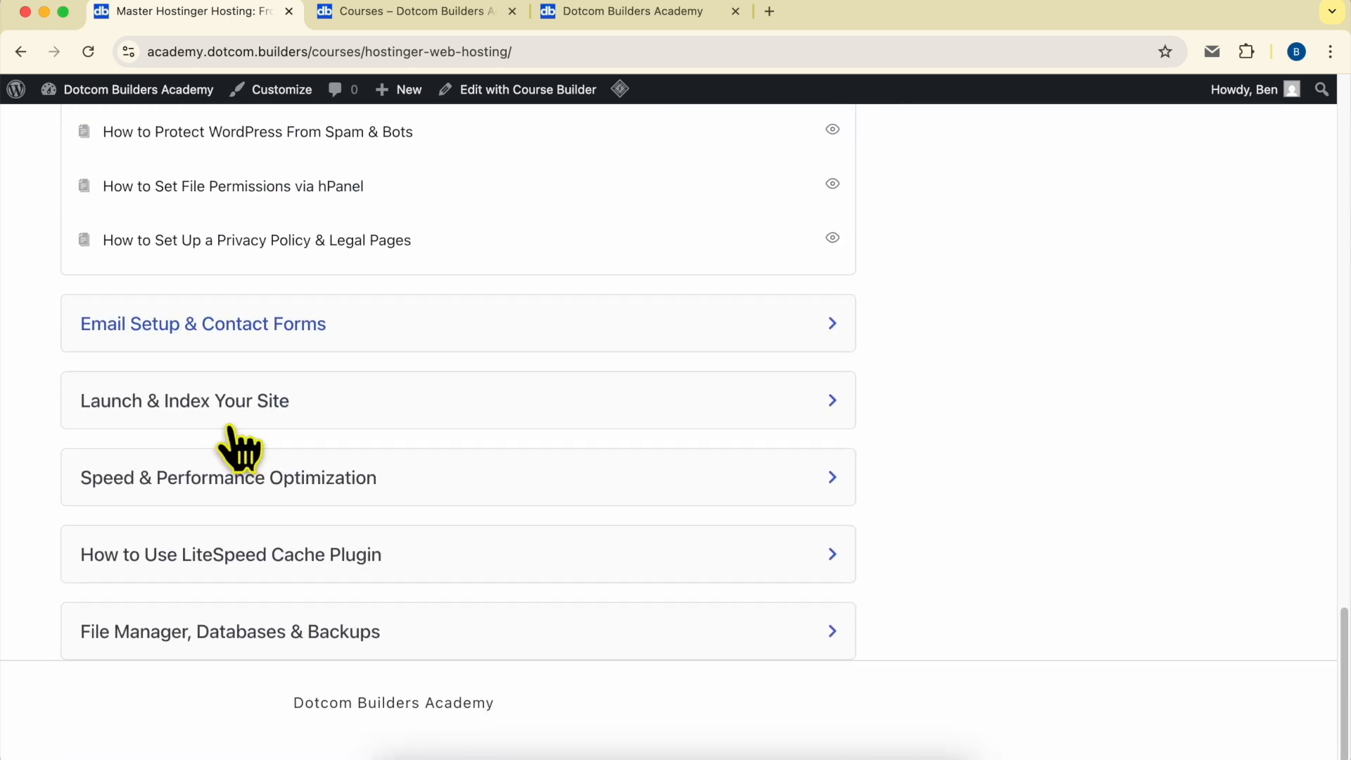
left_click(190, 347)
scroll(222, 436, "down", 3)
left_click(218, 421)
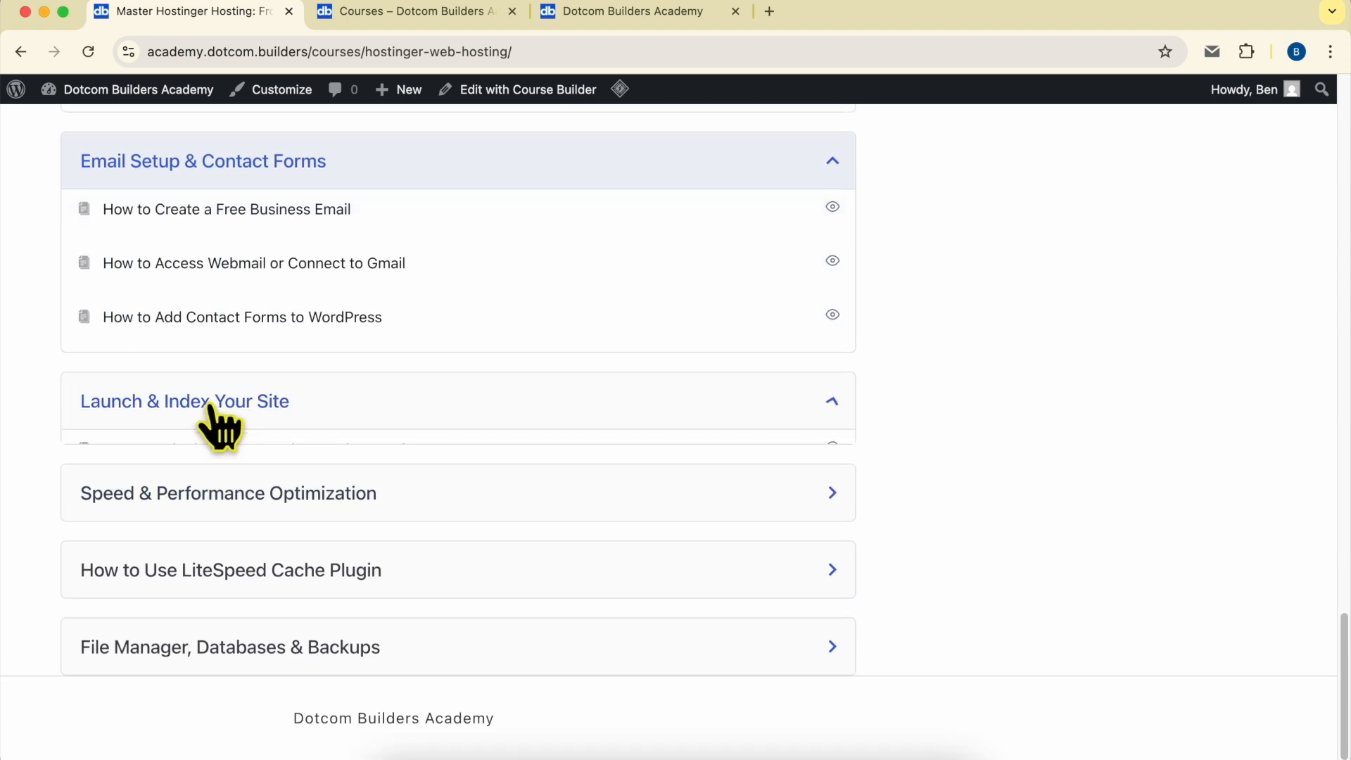
Expand the remaining course sections down to File Manager, Databases & Backups and scroll back up
scroll(278, 446, "down", 3)
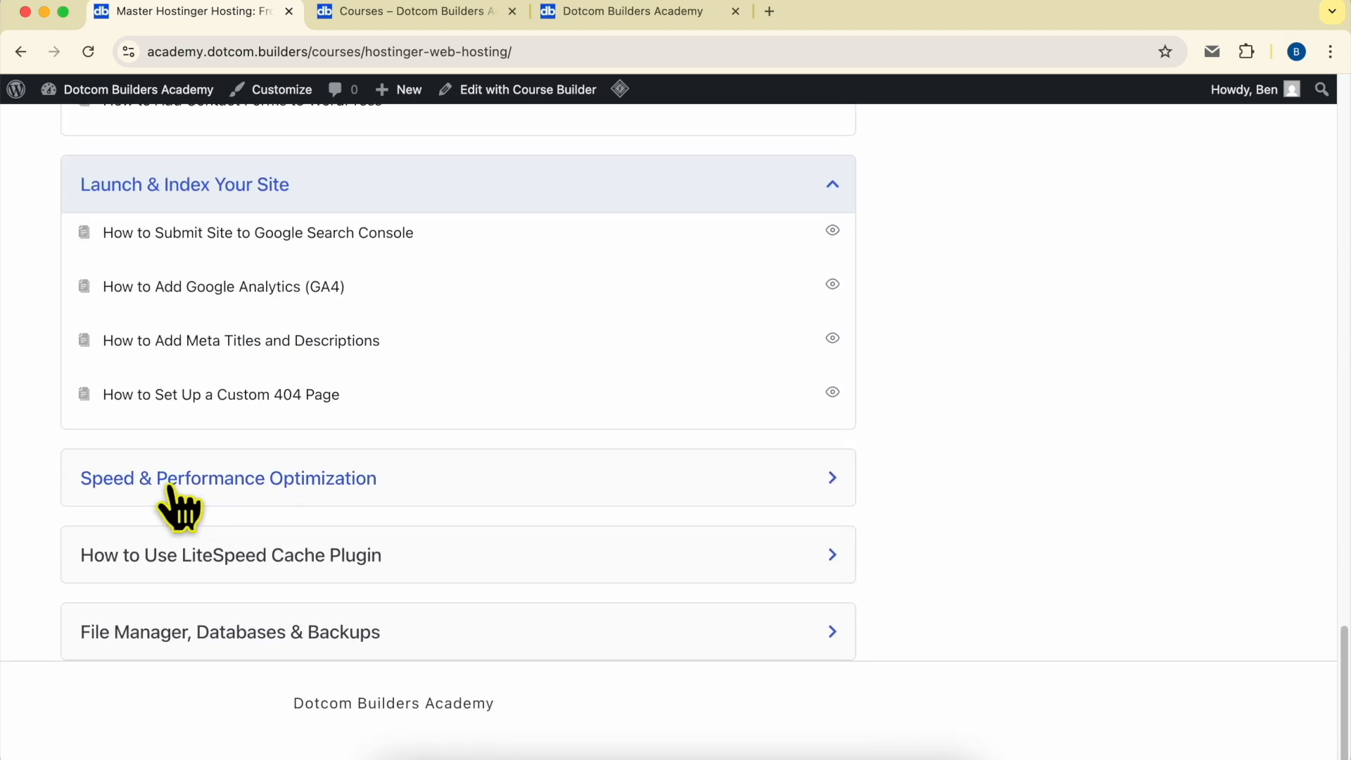
left_click(268, 489)
left_click(273, 480)
left_click(255, 559)
scroll(288, 566, "down", 3)
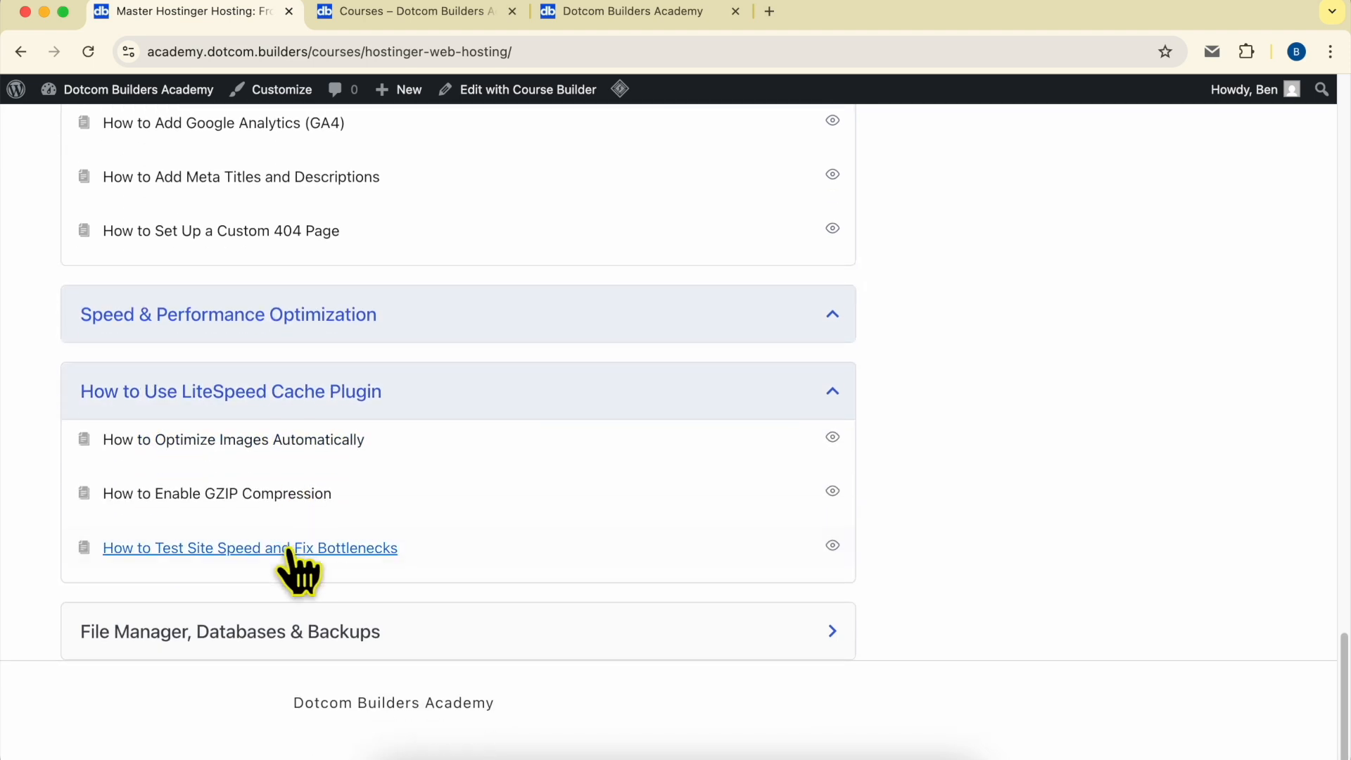
left_click(228, 626)
scroll(264, 537, "down", 1)
scroll(266, 542, "down", 3)
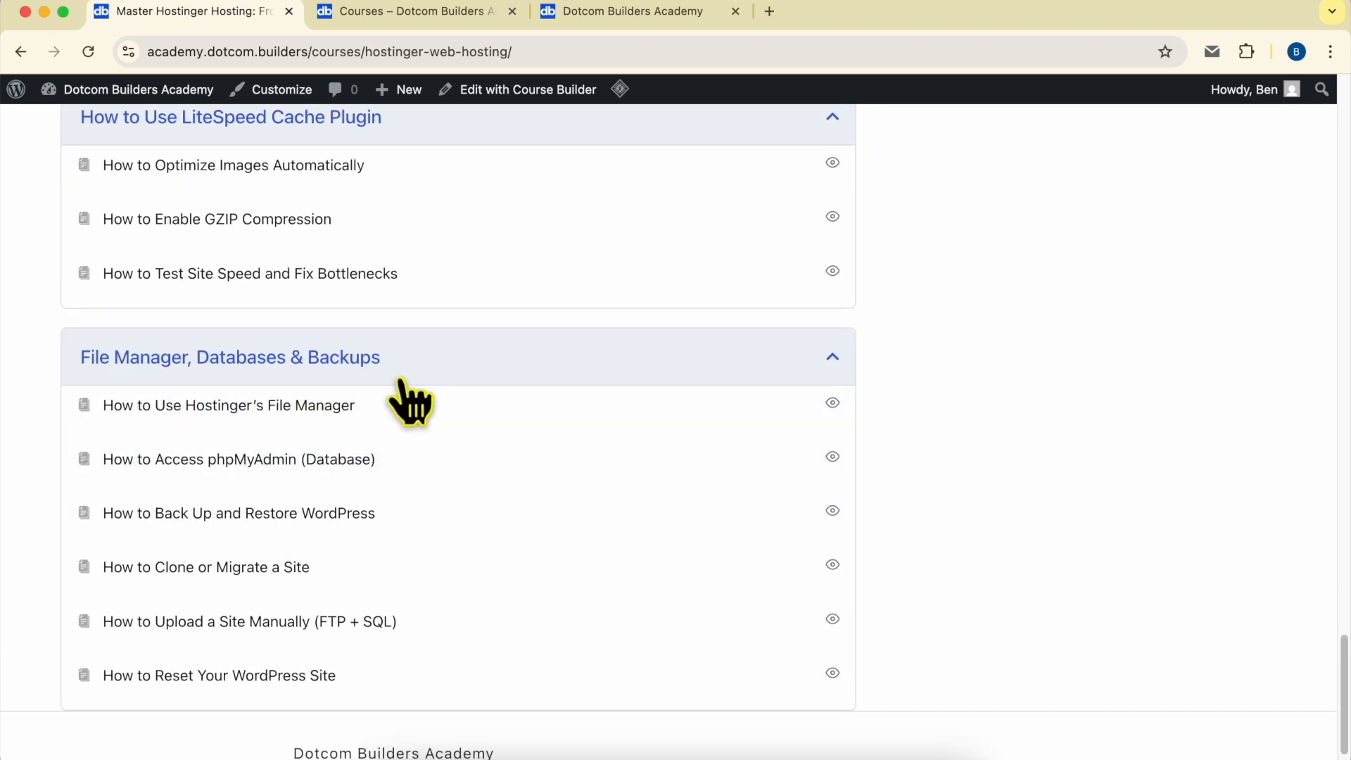
scroll(577, 560, "up", 20)
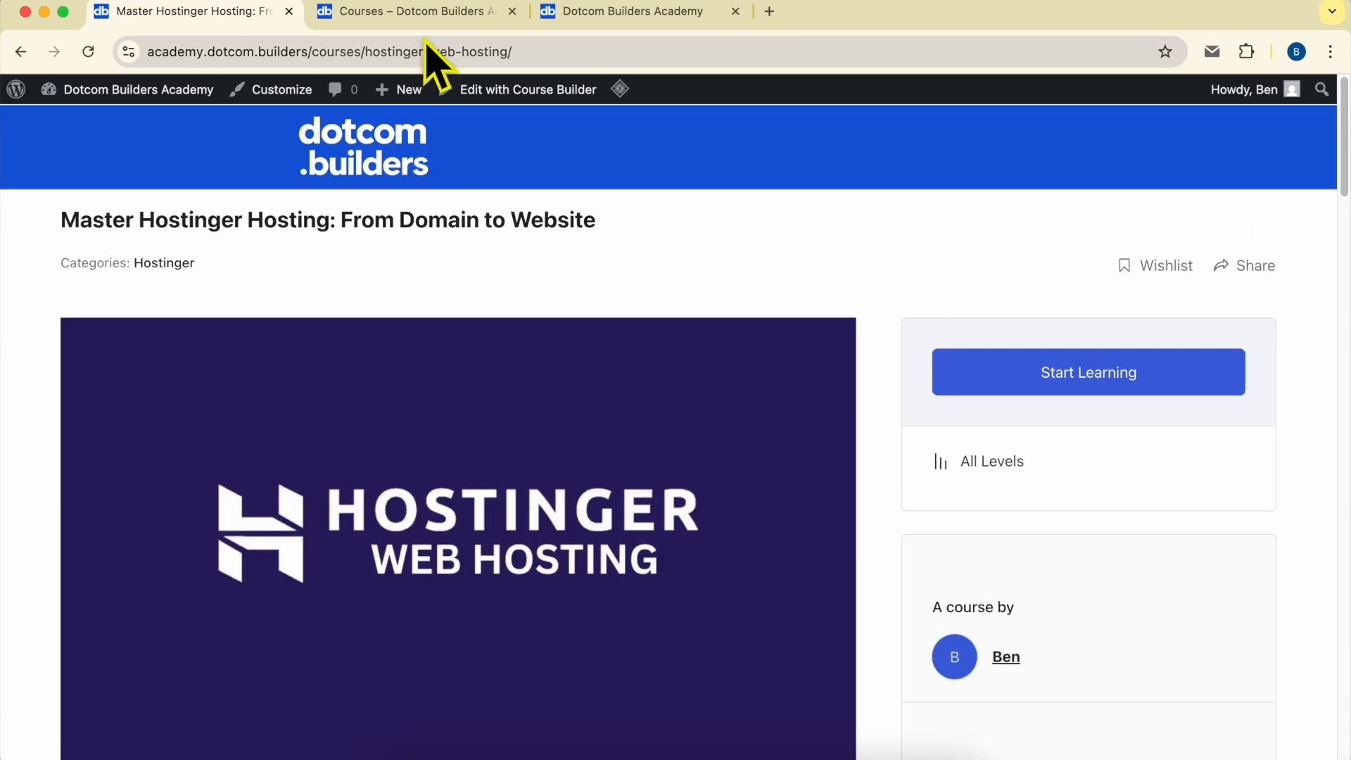
View the academy's course overview and home page, highlighting the academy address
left_click(422, 11)
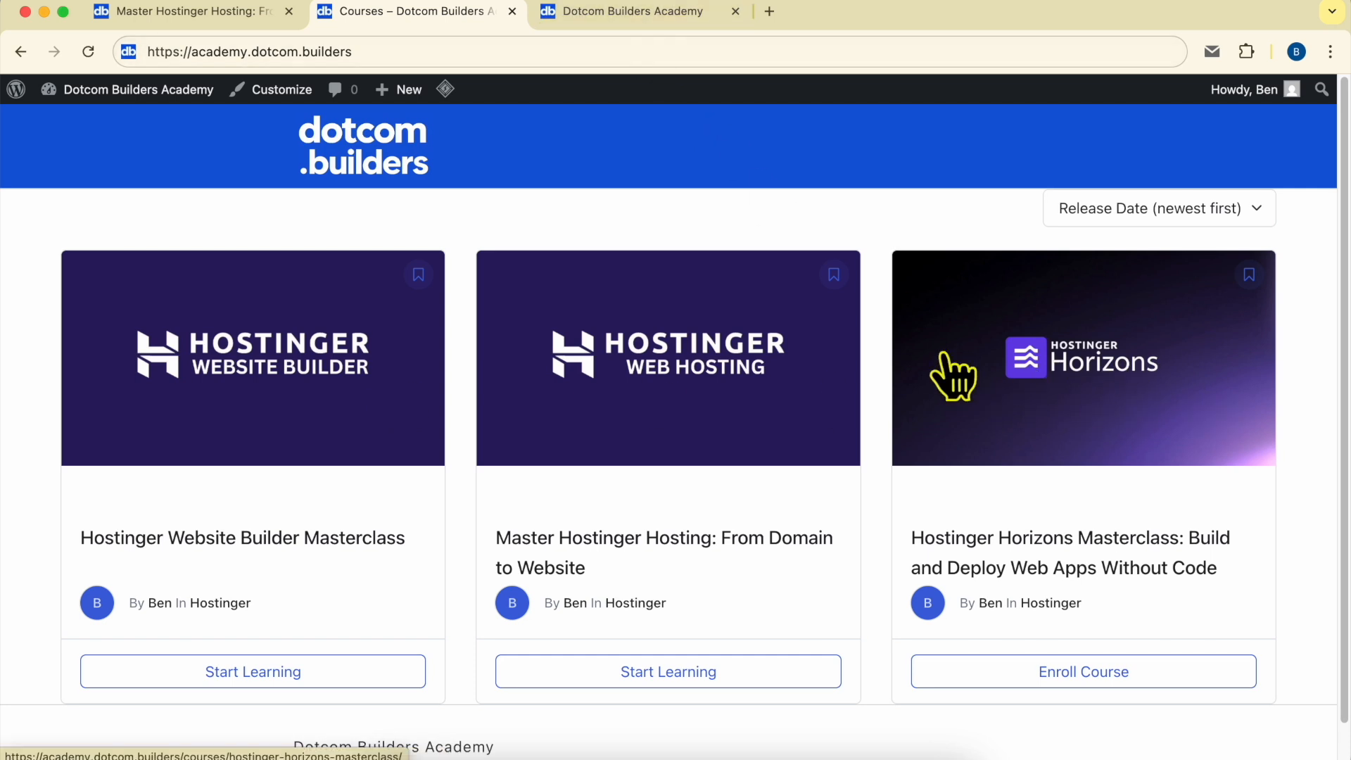
left_click(573, 13)
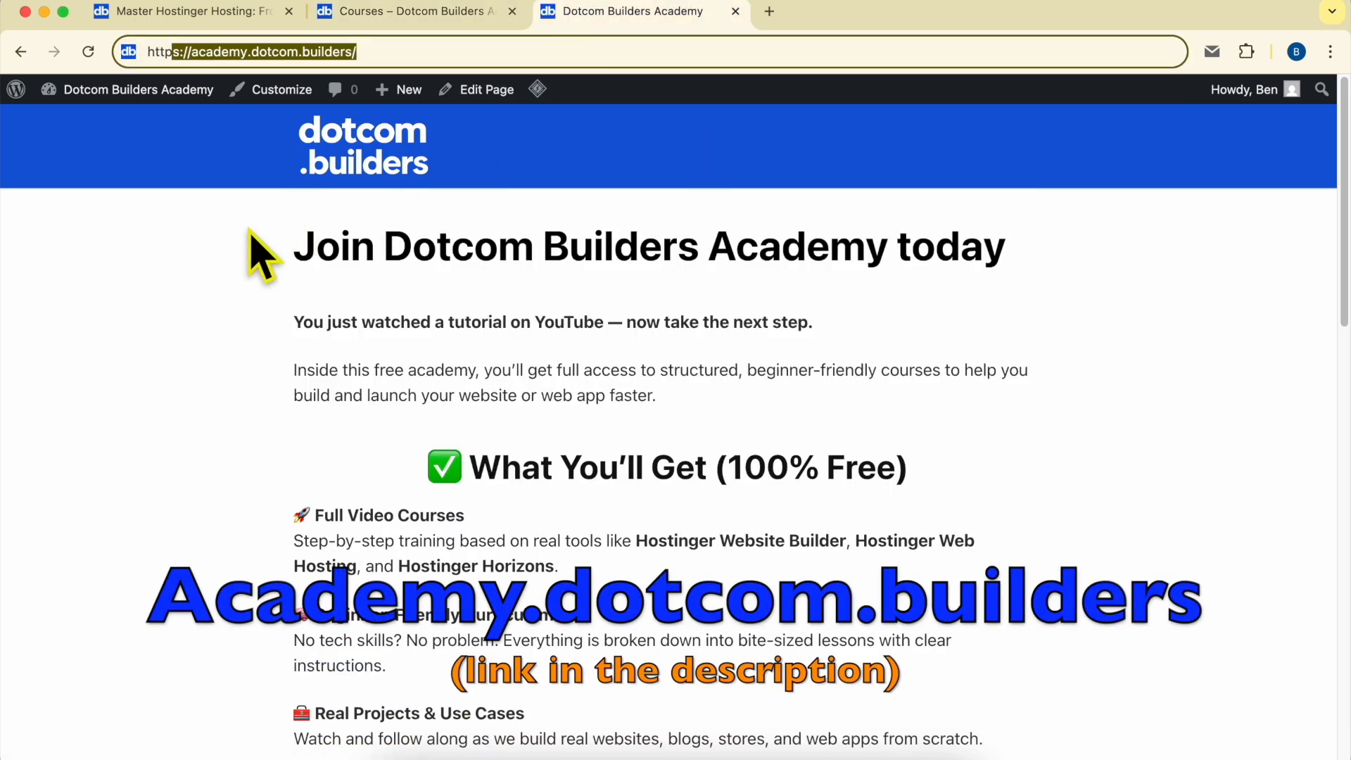
left_click_drag(209, 51, 493, 52)
scroll(676, 361, "down", 10)
scroll(672, 363, "down", 7)
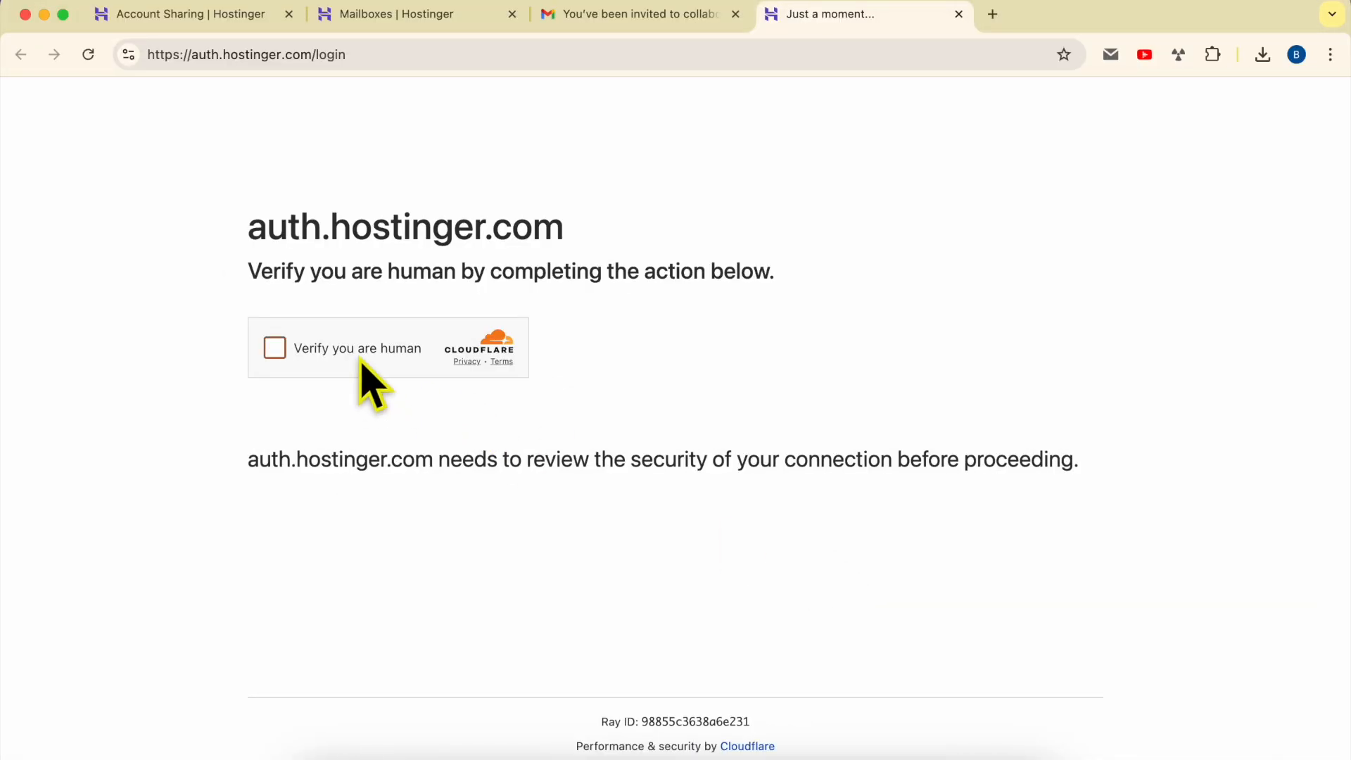
Pass the human verification on the Hostinger login page and check the invitation e-mail's recipient address
left_click(361, 359)
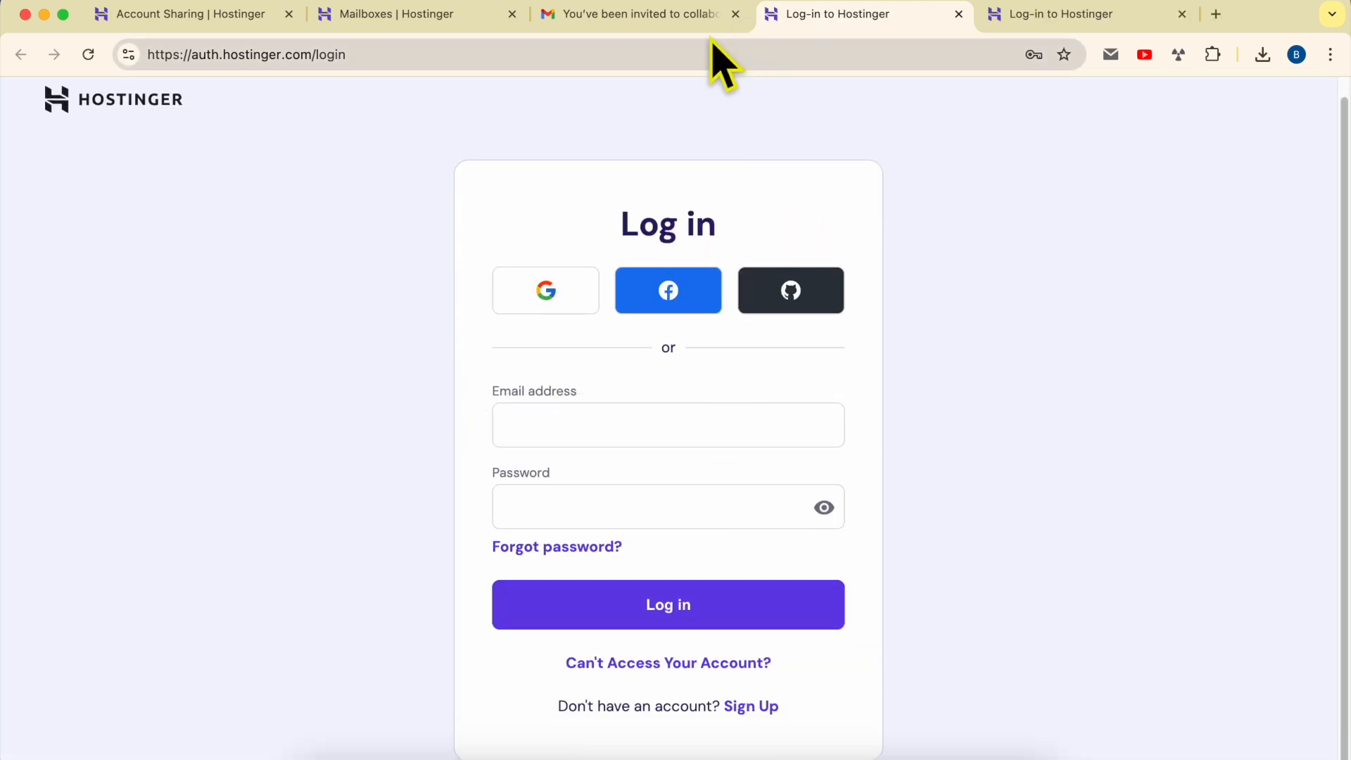
left_click(693, 18)
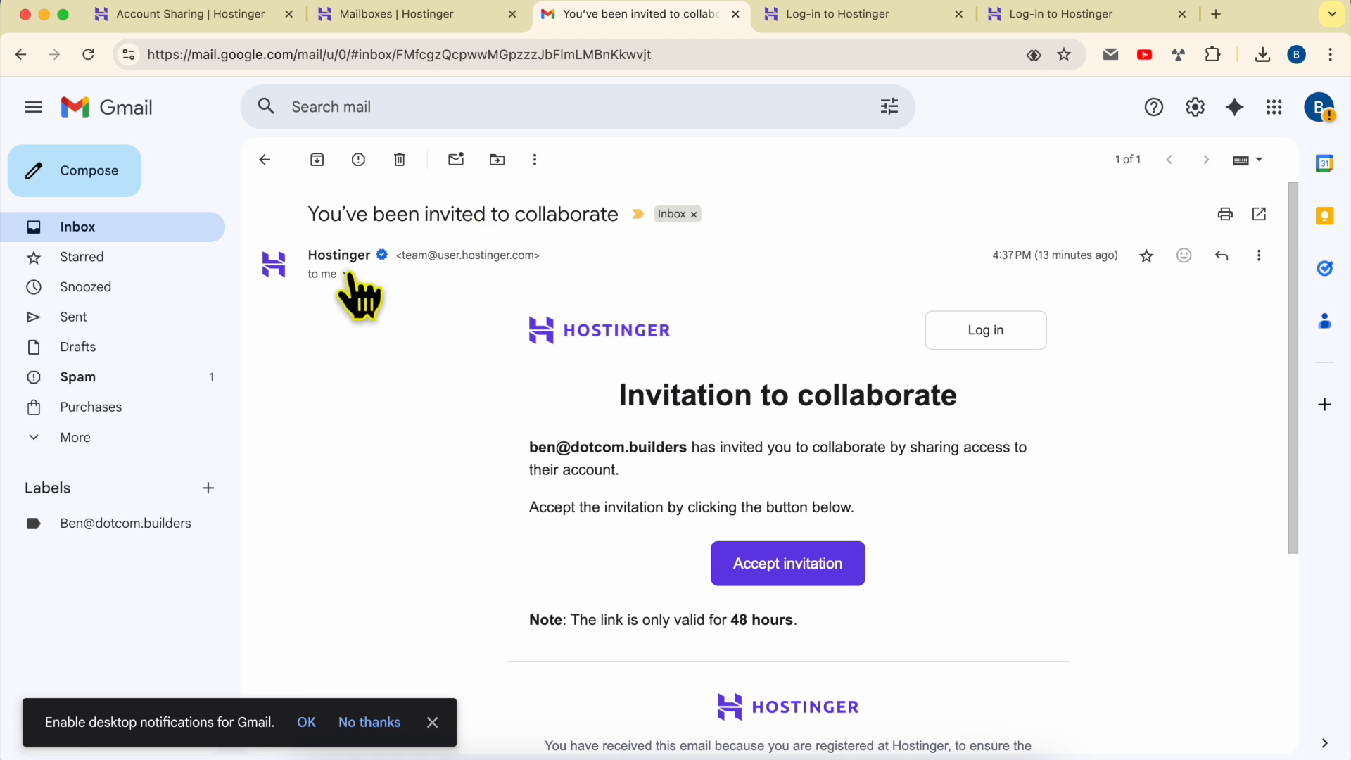
left_click(346, 274)
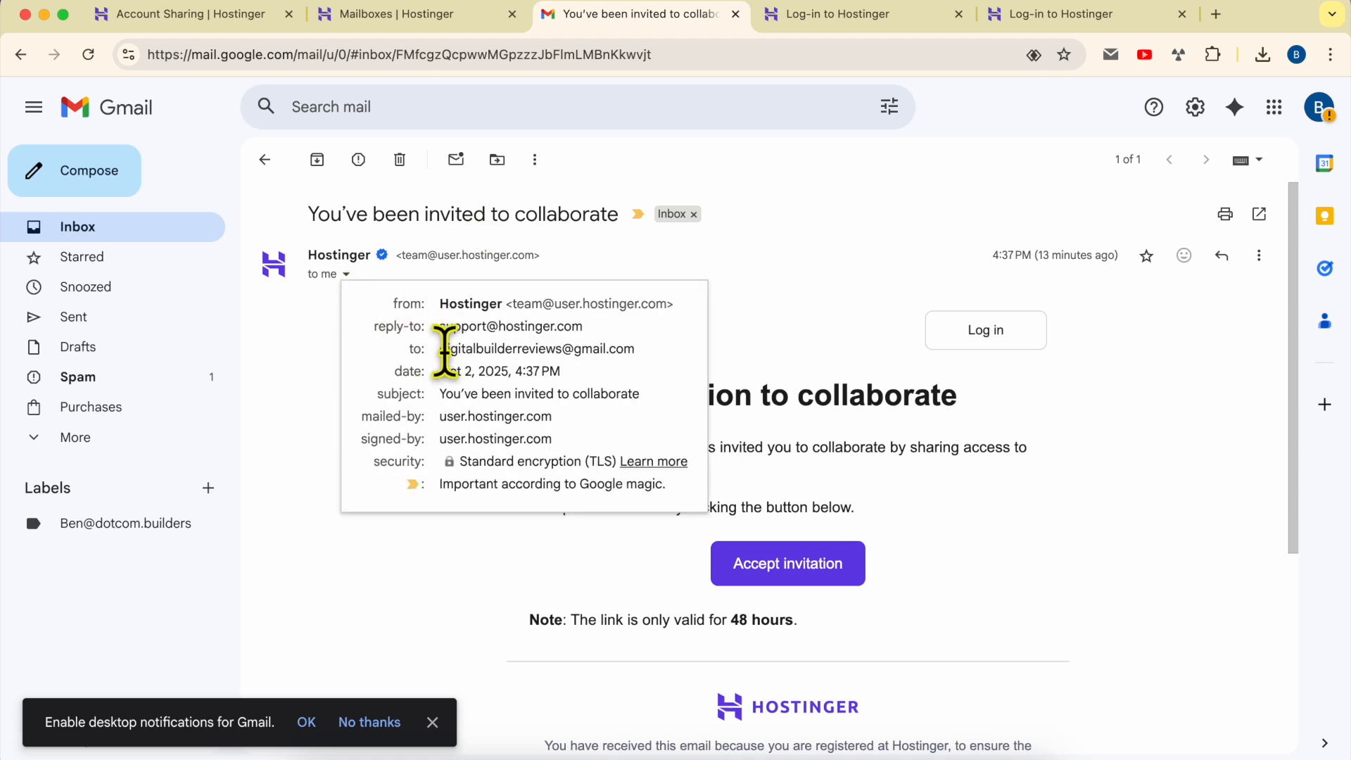
left_click_drag(442, 349, 636, 350)
Log in to hPanel with the invited recipient's account and check the signed-in account in the profile menu
left_click(873, 20)
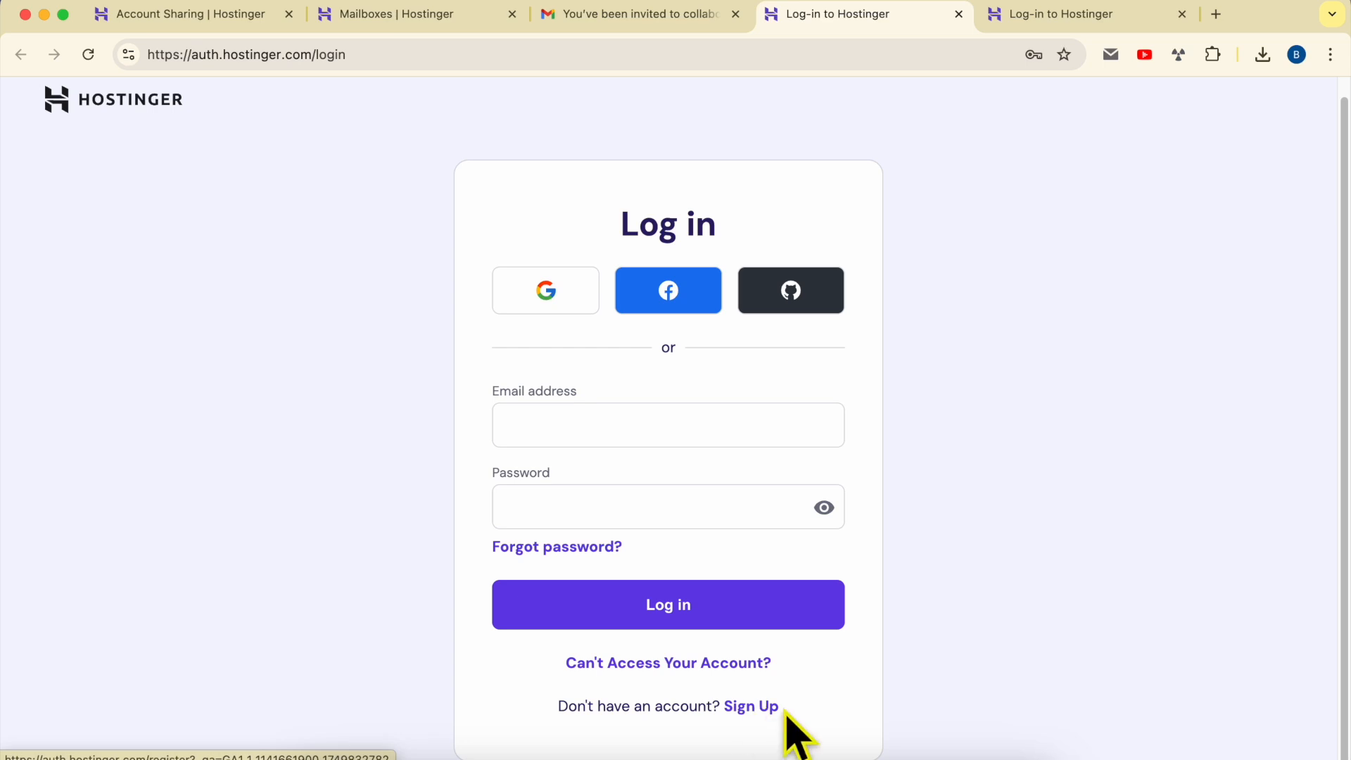
left_click(661, 425)
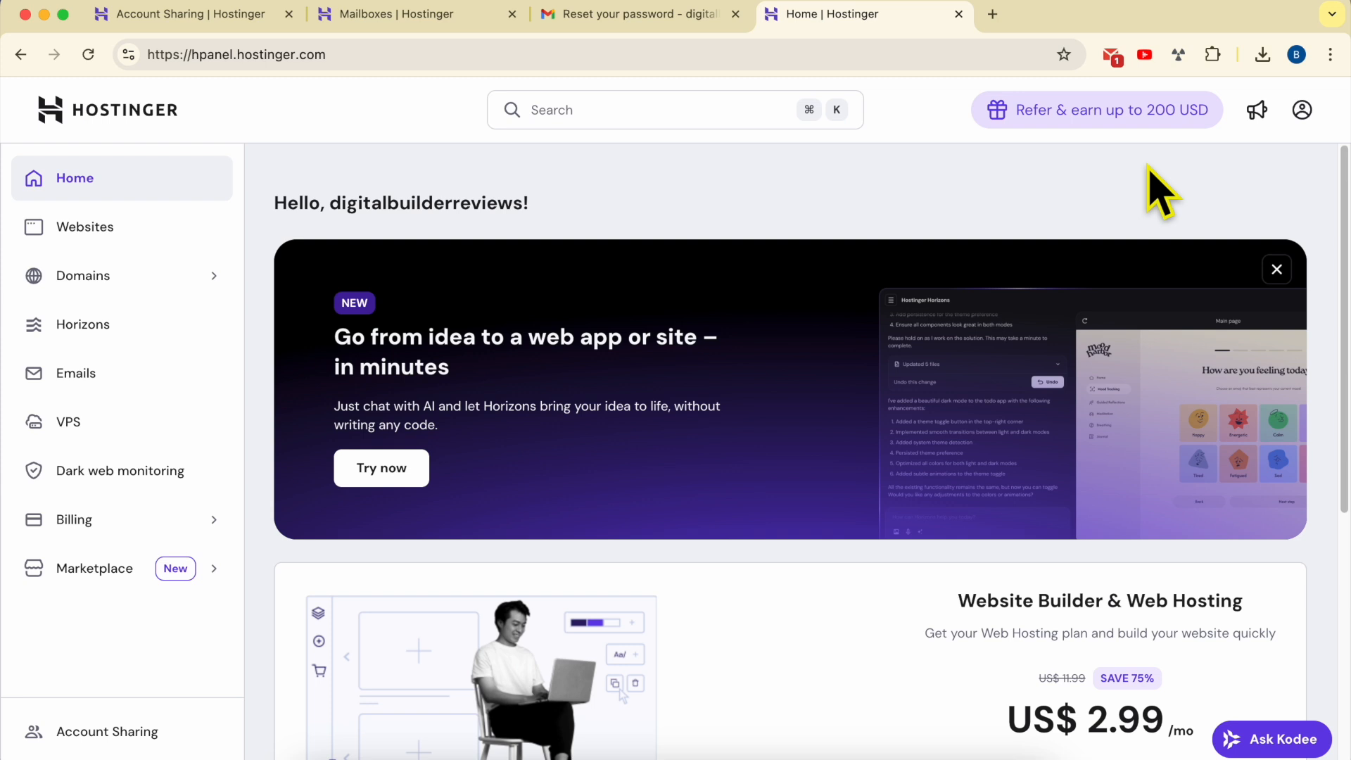
left_click(1303, 111)
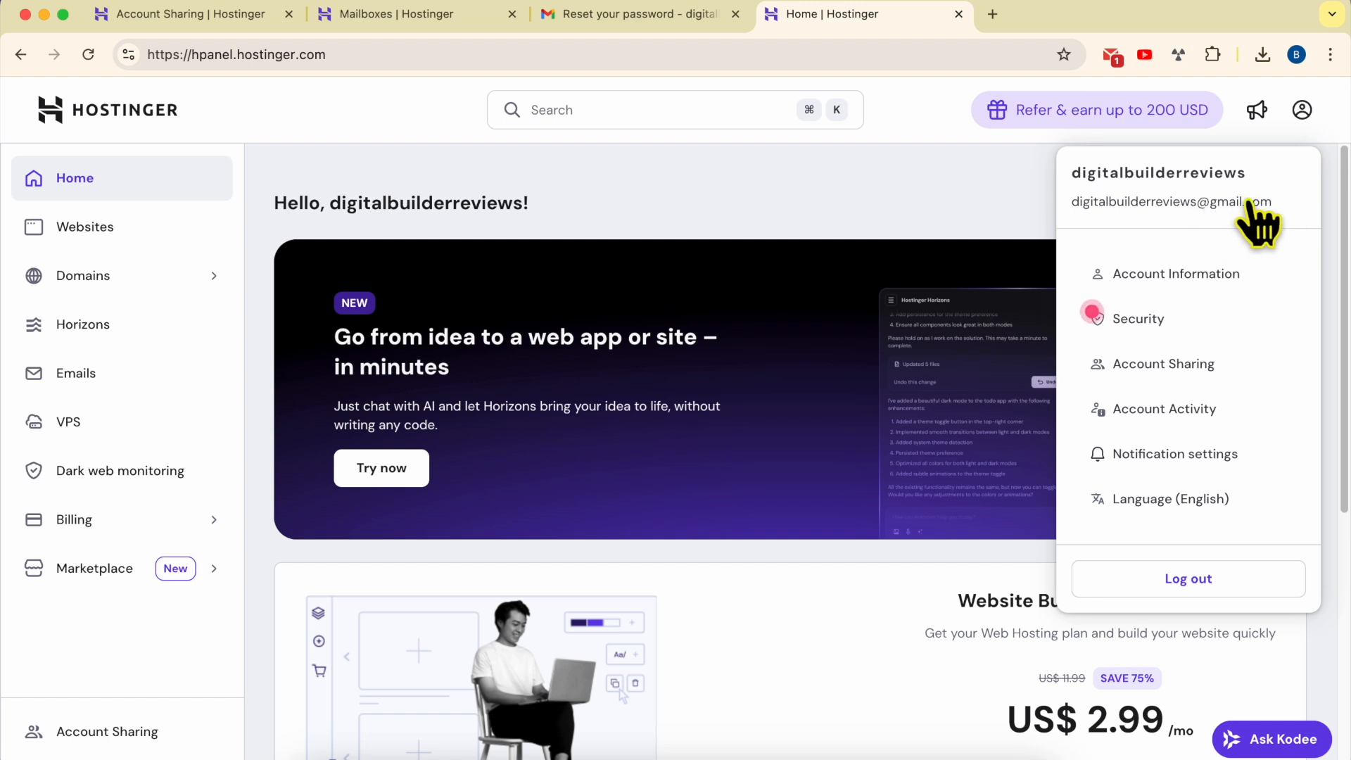
left_click(875, 207)
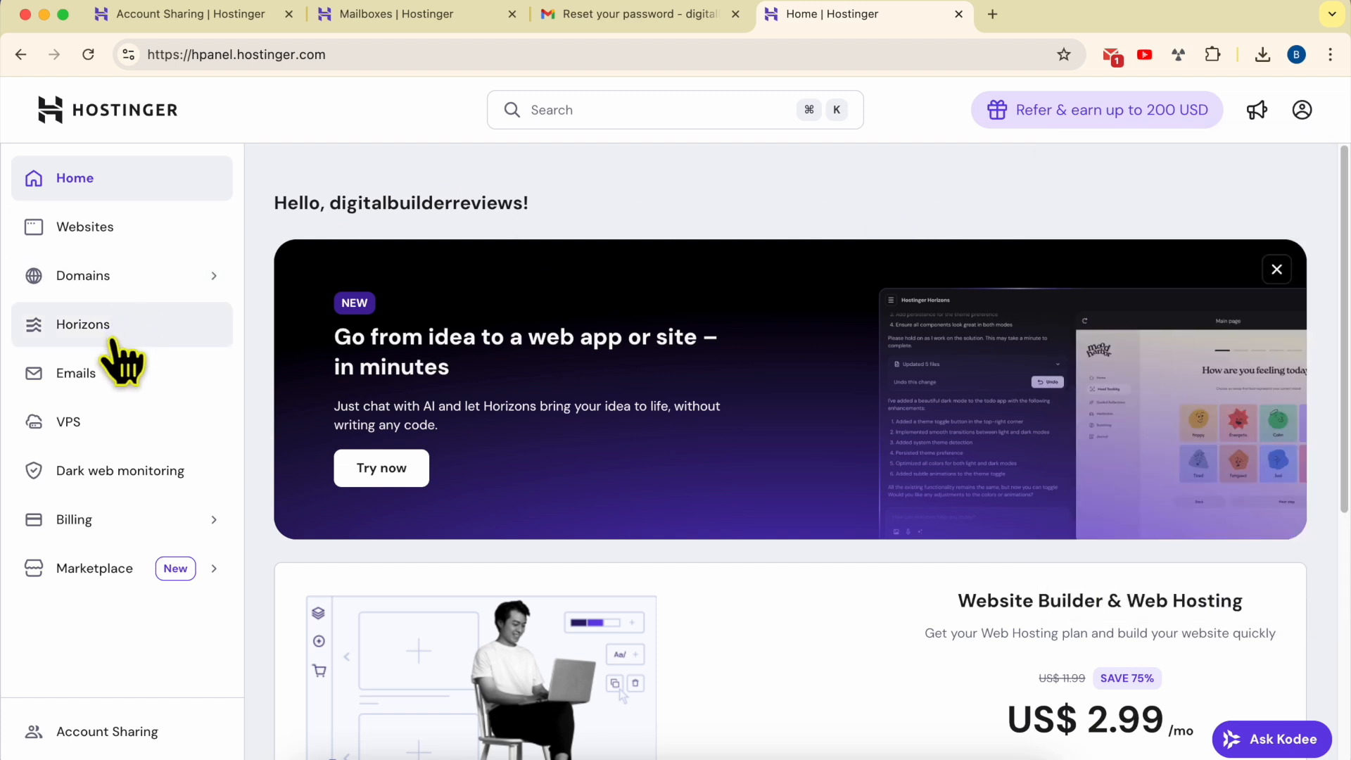
Open the shared benstutorial.com email plan's mailboxes from the Emails section
left_click(104, 372)
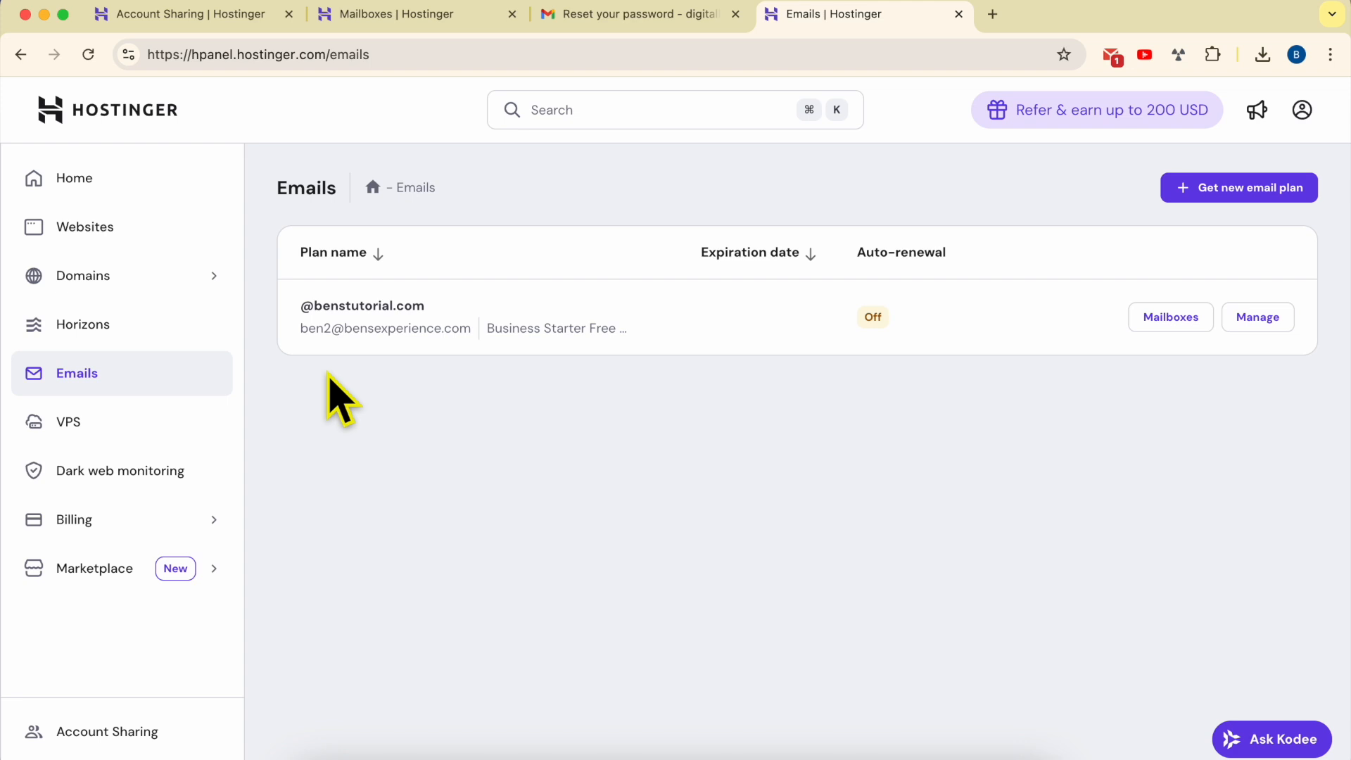
left_click_drag(300, 307, 463, 307)
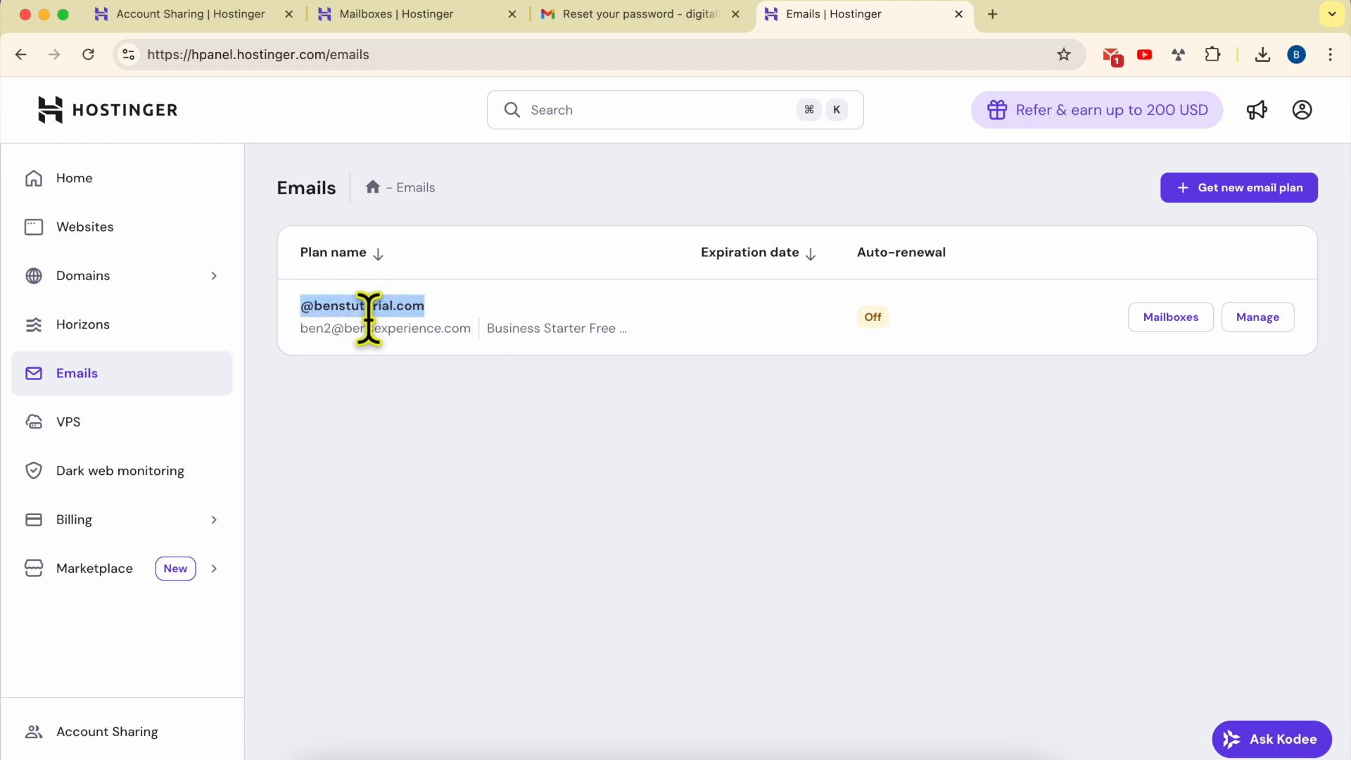
left_click(538, 355)
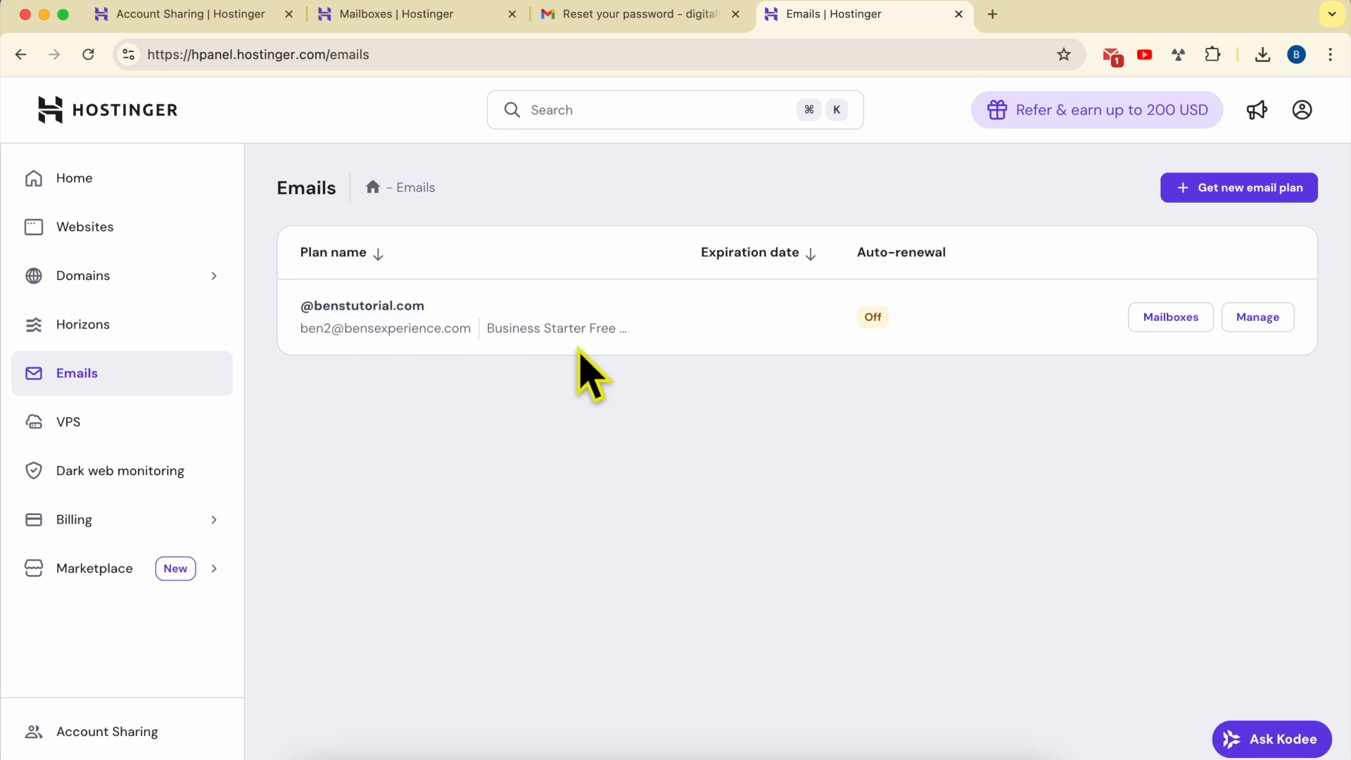
left_click(1160, 323)
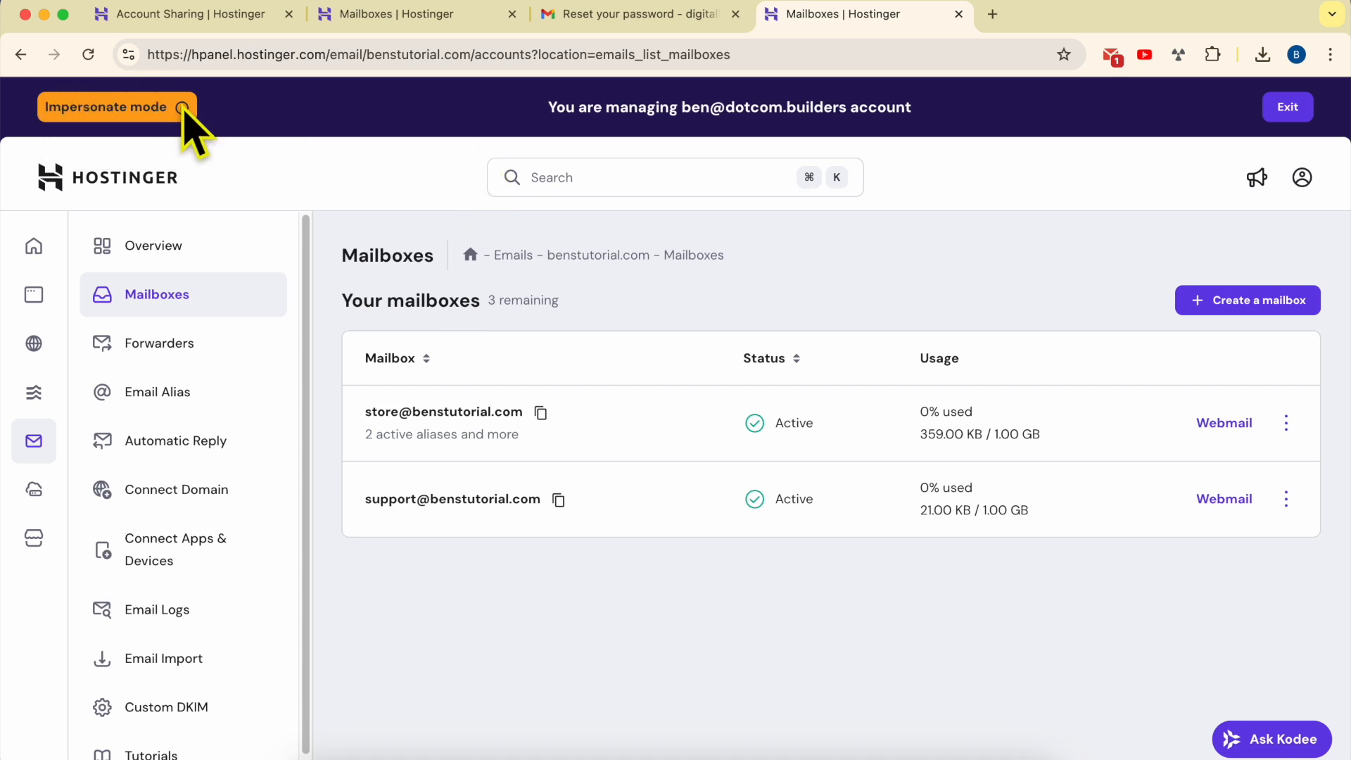
Examine the impersonation banner, the store mailbox's options menu and its usage figures
left_click_drag(548, 107, 746, 107)
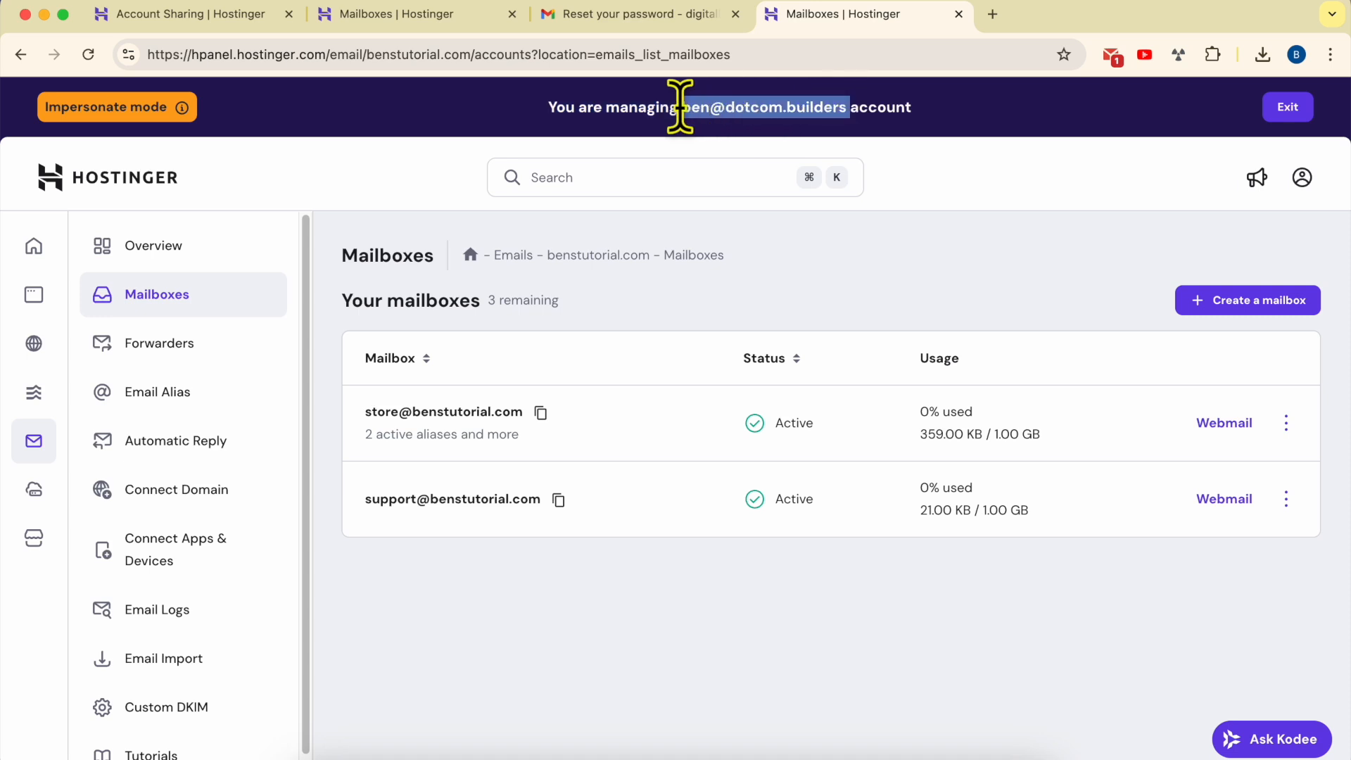
left_click_drag(940, 108, 501, 121)
left_click(556, 597)
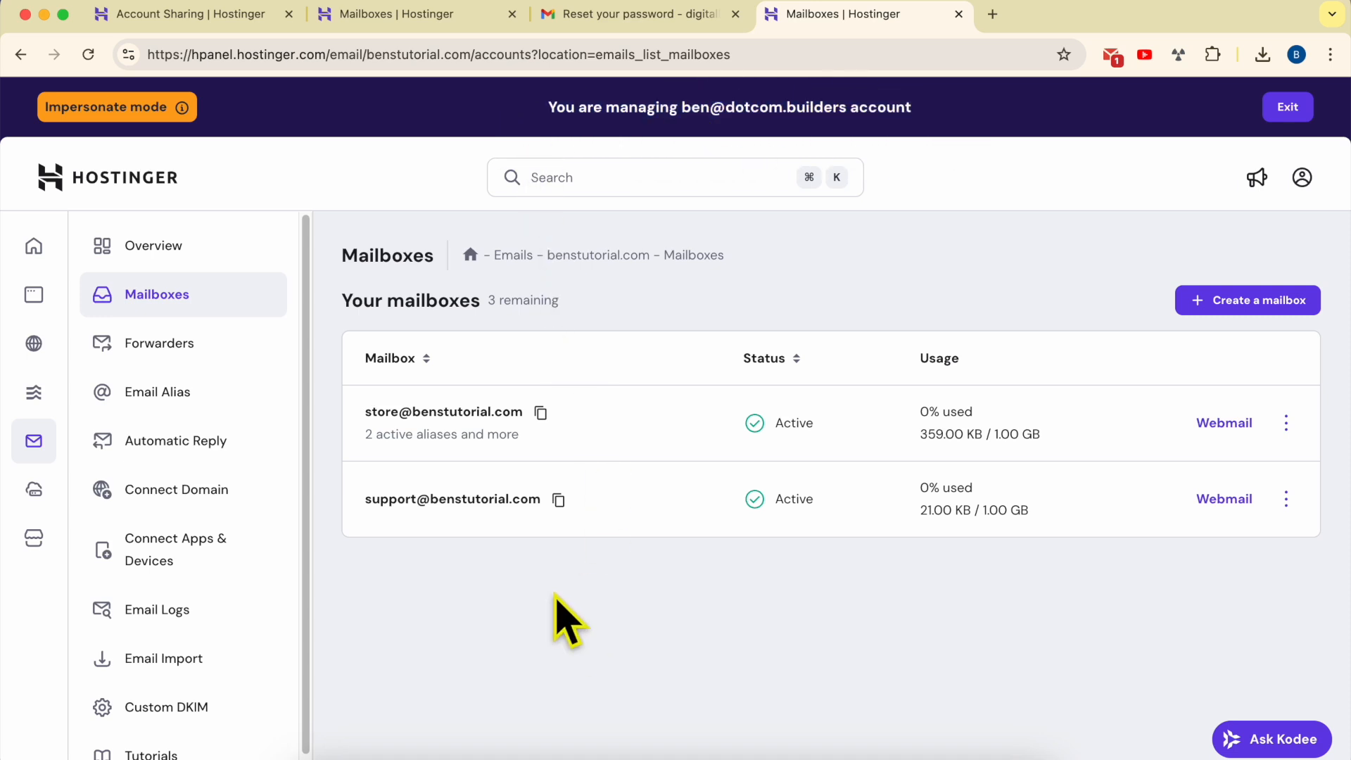
left_click(1286, 422)
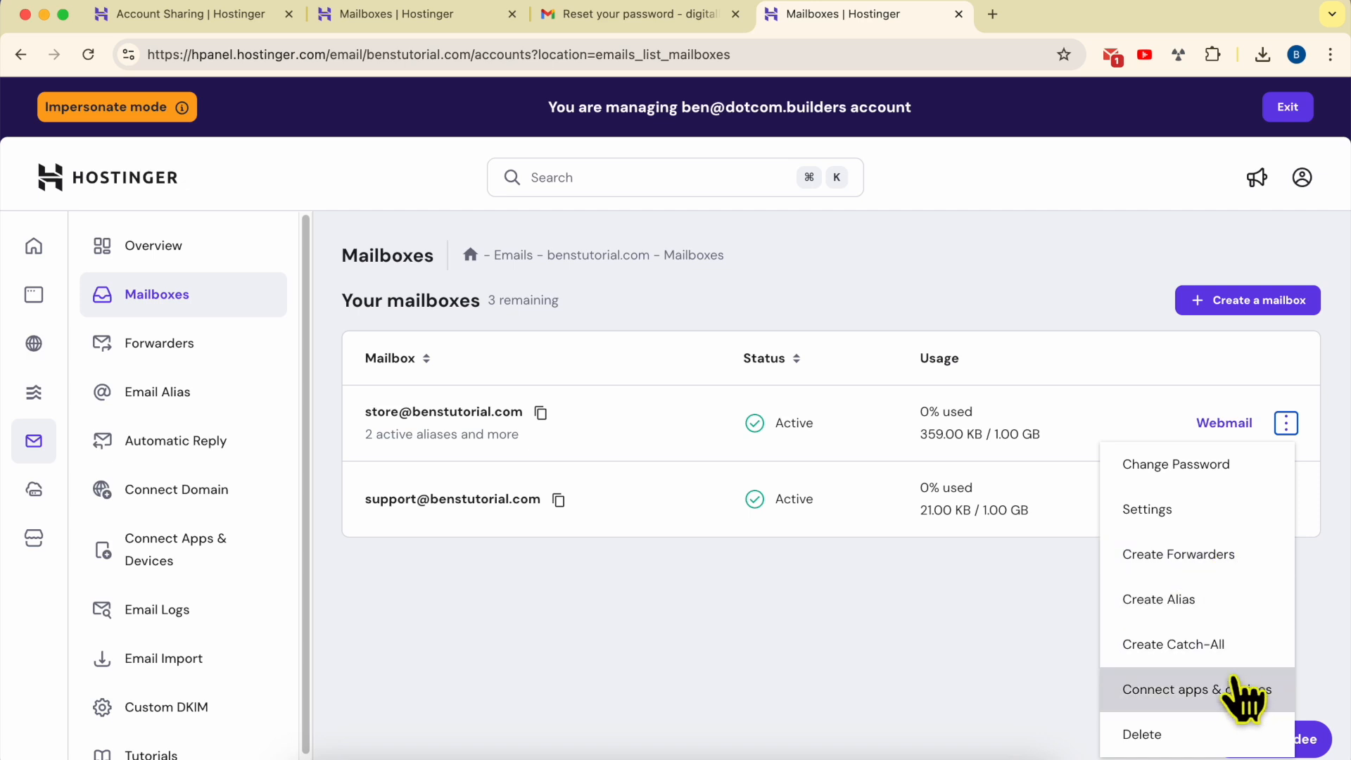
left_click(749, 585)
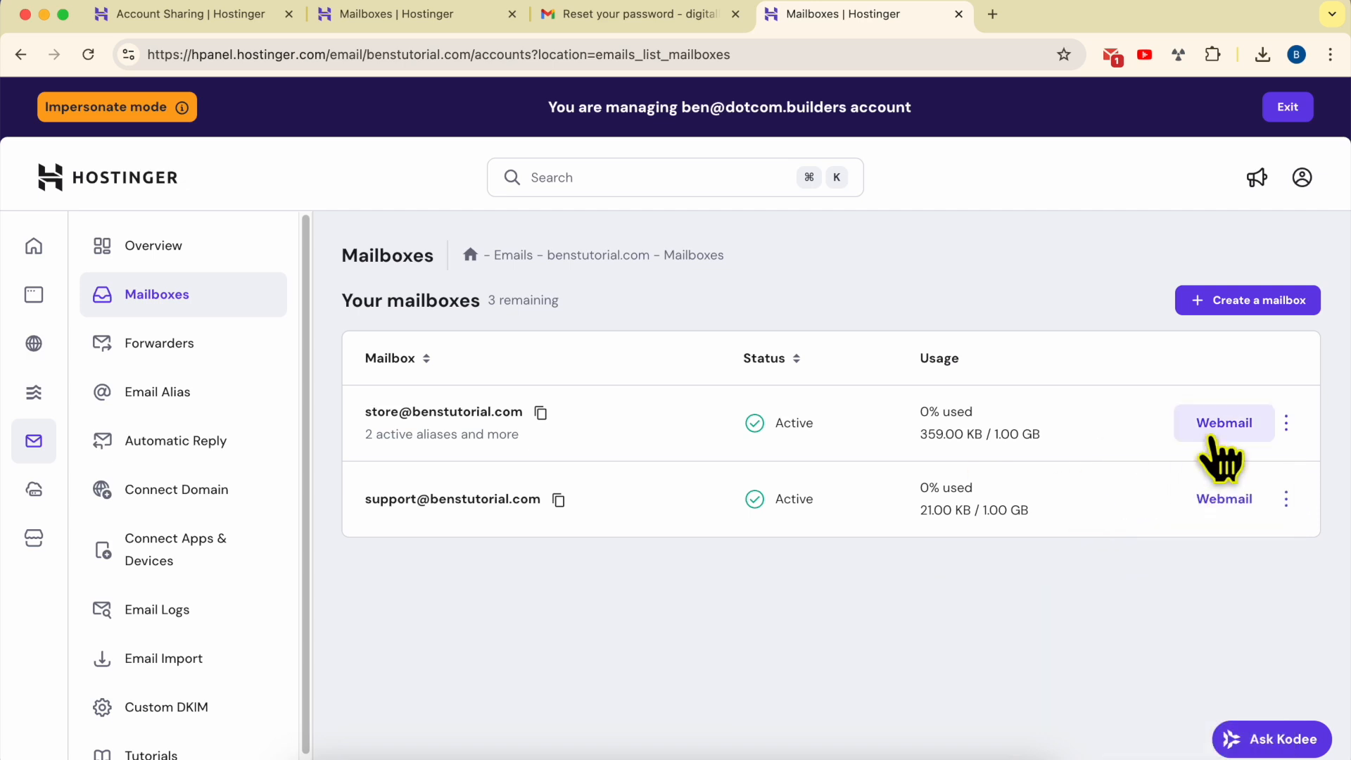
left_click(1278, 432)
left_click(1279, 429)
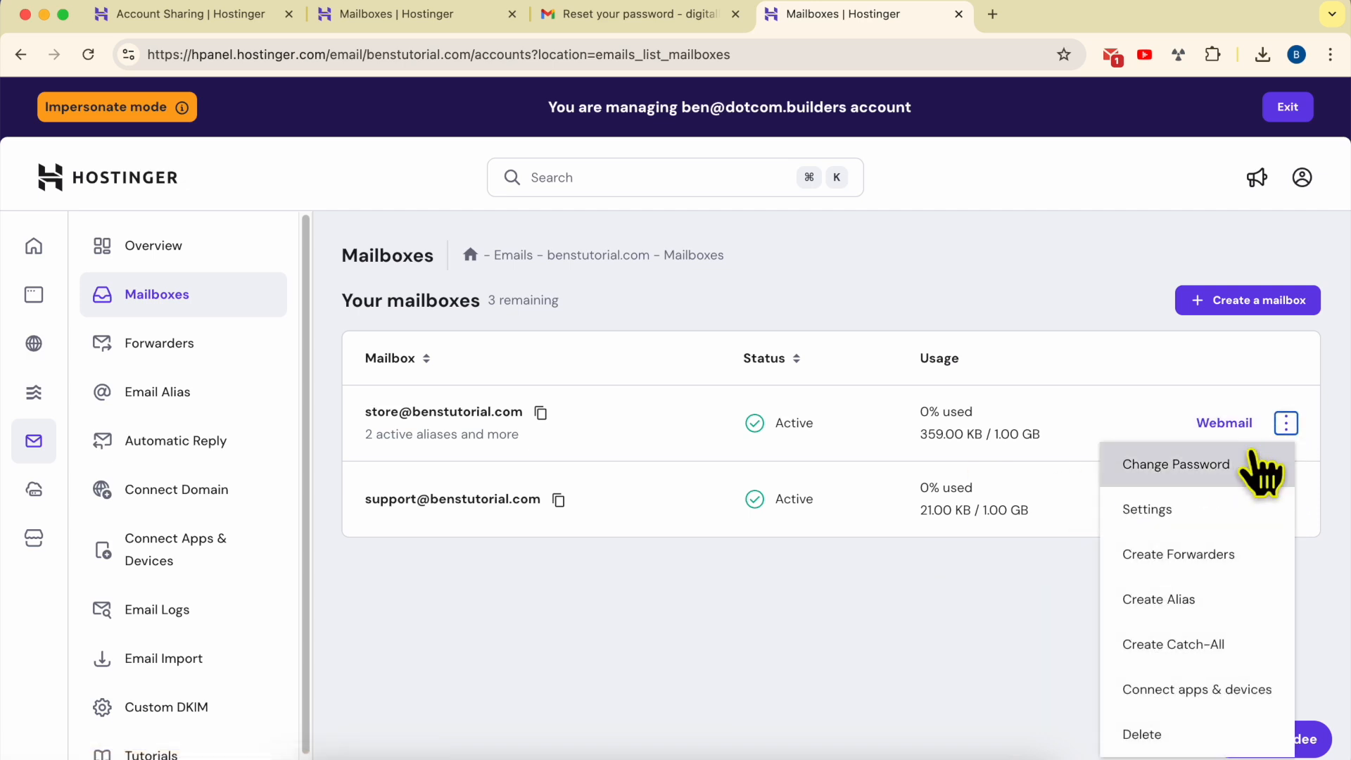
left_click(897, 591)
left_click_drag(1041, 436, 921, 410)
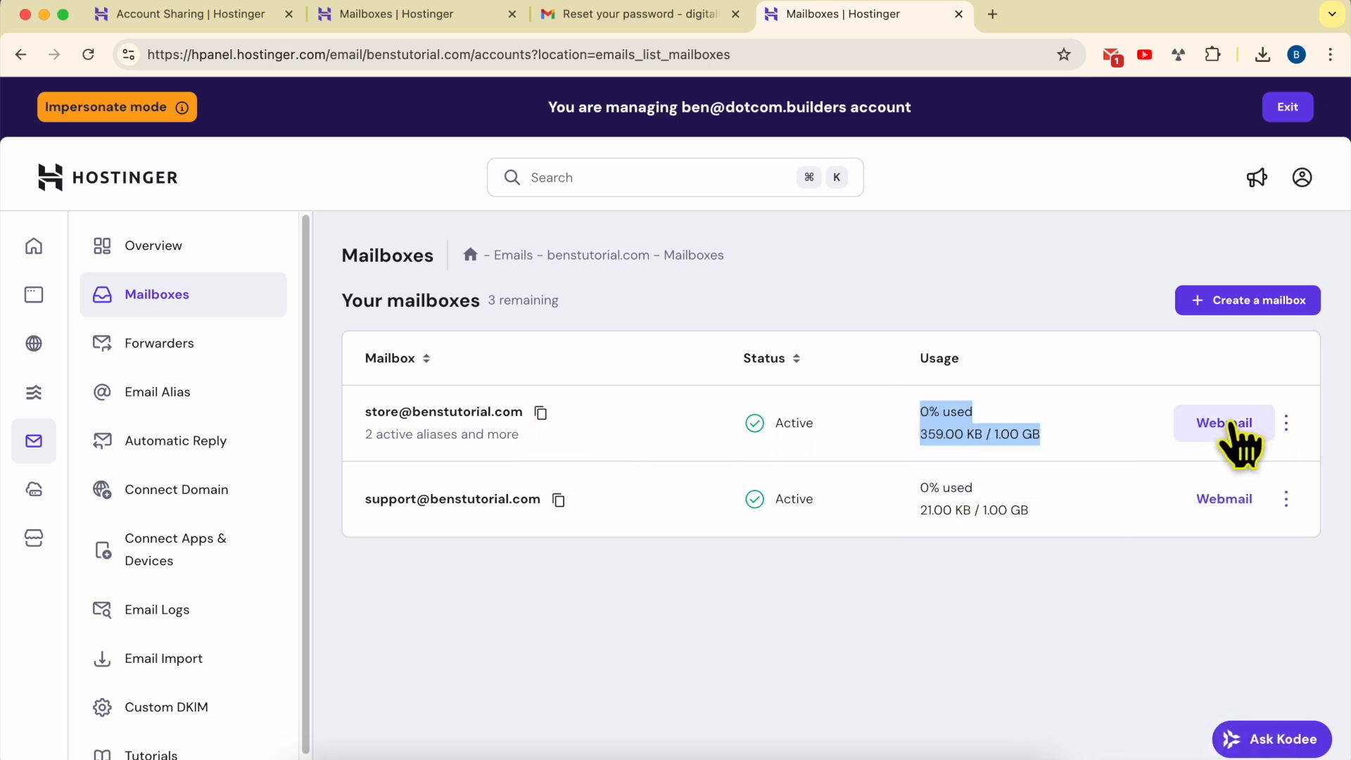
Open Email Alias and expand the store mailbox's aliases
left_click(249, 404)
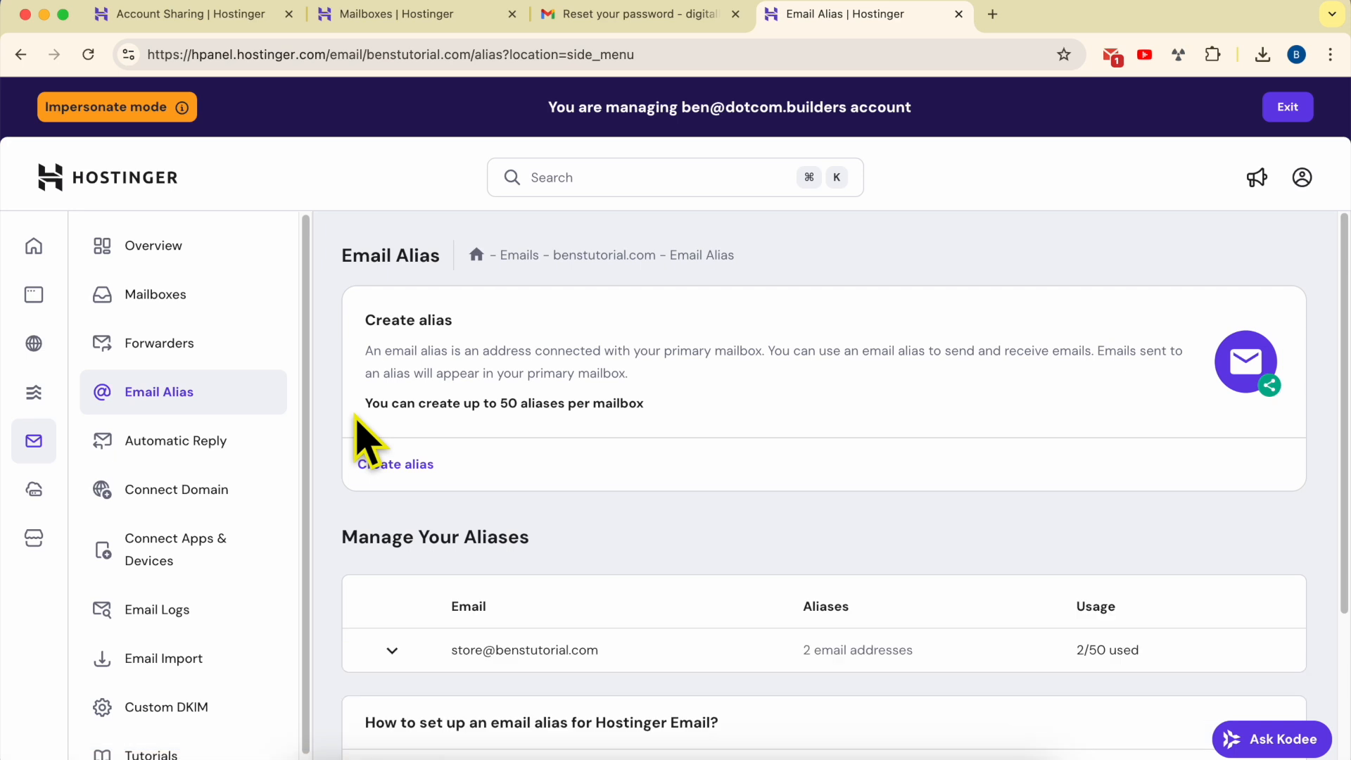
left_click(505, 651)
scroll(648, 588, "down", 4)
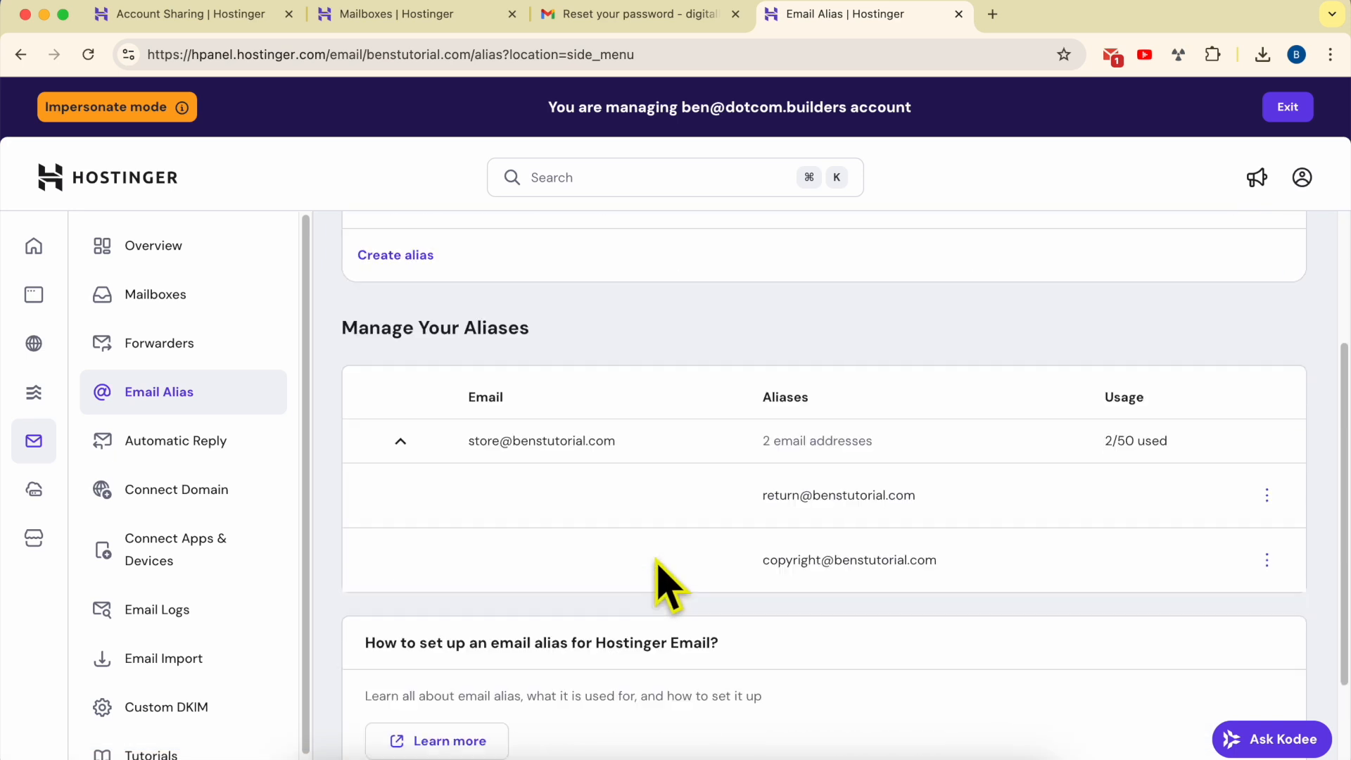